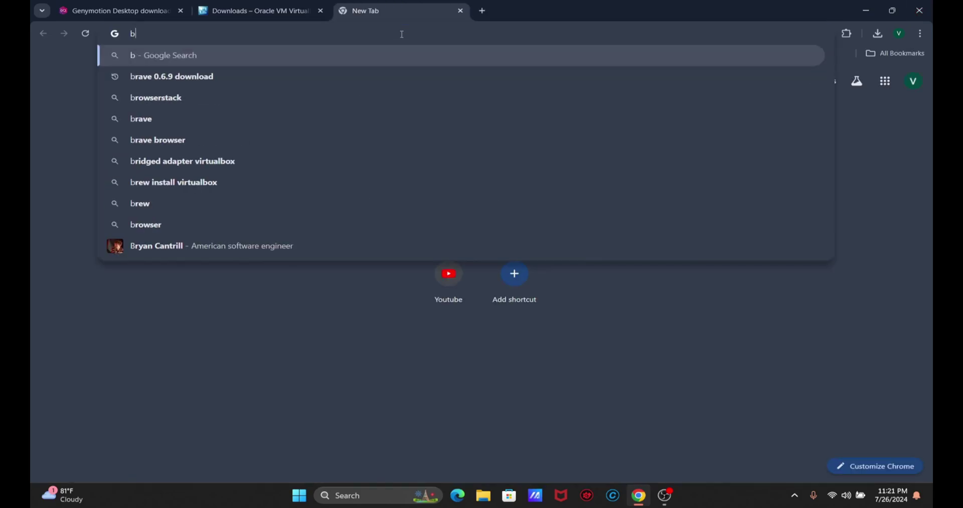
Search Google for the Burp Suite download and open PortSwigger's Burp Suite Community Edition downloads page
key("Return")
left_click(281, 75)
type("dowolaod")
key("Return")
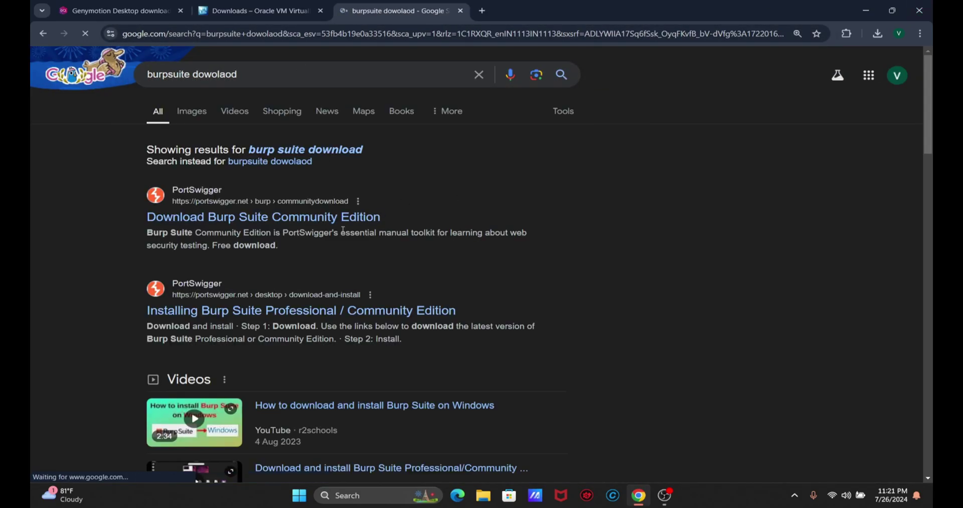
left_click(271, 217)
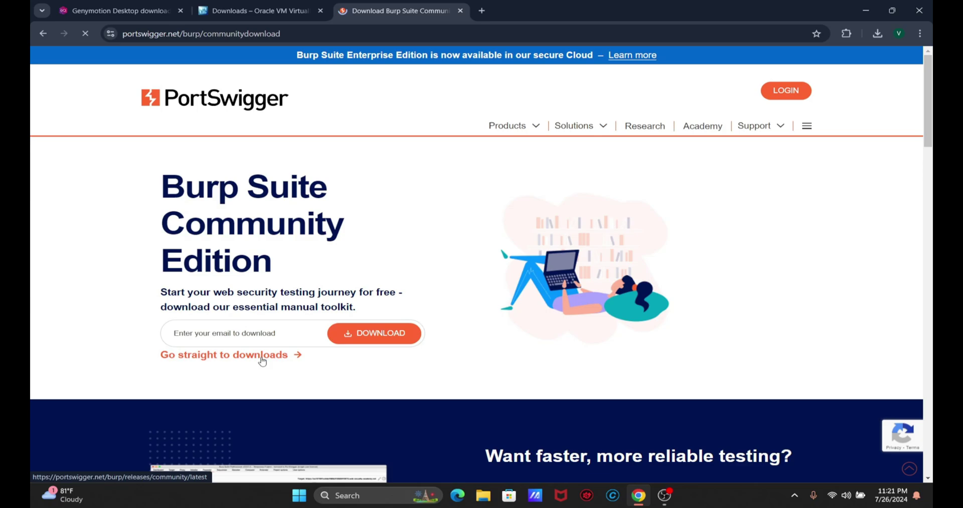
left_click(261, 357)
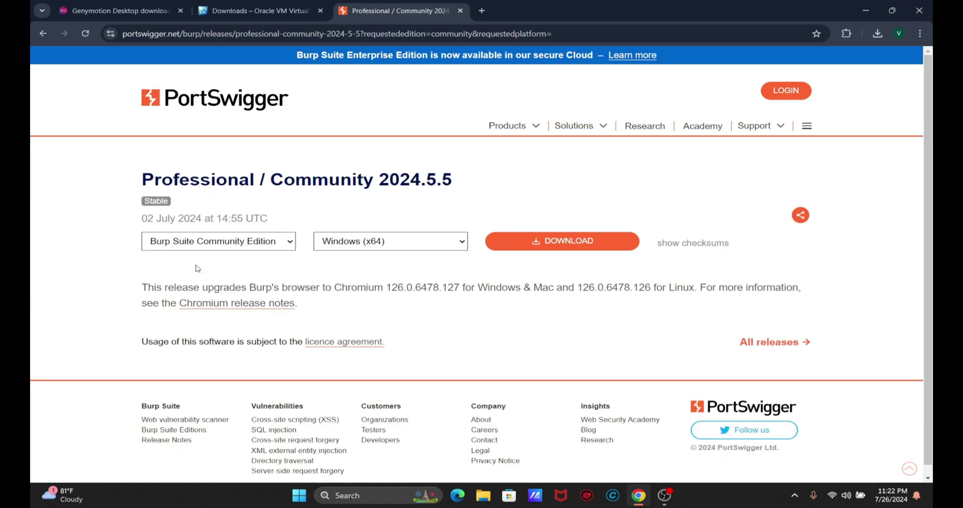
Download Burp Suite Community Edition 2024.5.5 for Windows (x64)
left_click(391, 241)
left_click(352, 319)
left_click(567, 245)
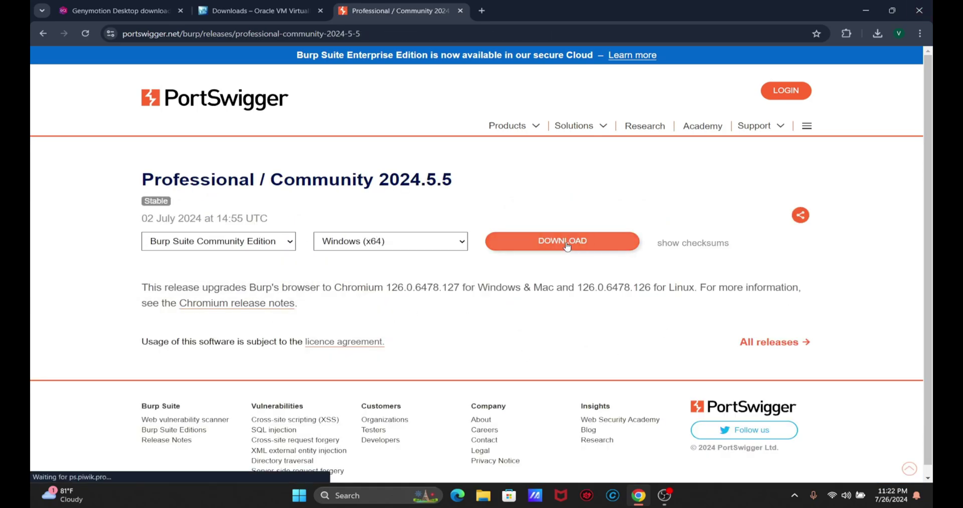
Switch to the desktop, launch Genymotion and maximize its window
key("super+d")
right_click(719, 110)
left_click(743, 151)
left_click_drag(446, 57, 601, 223)
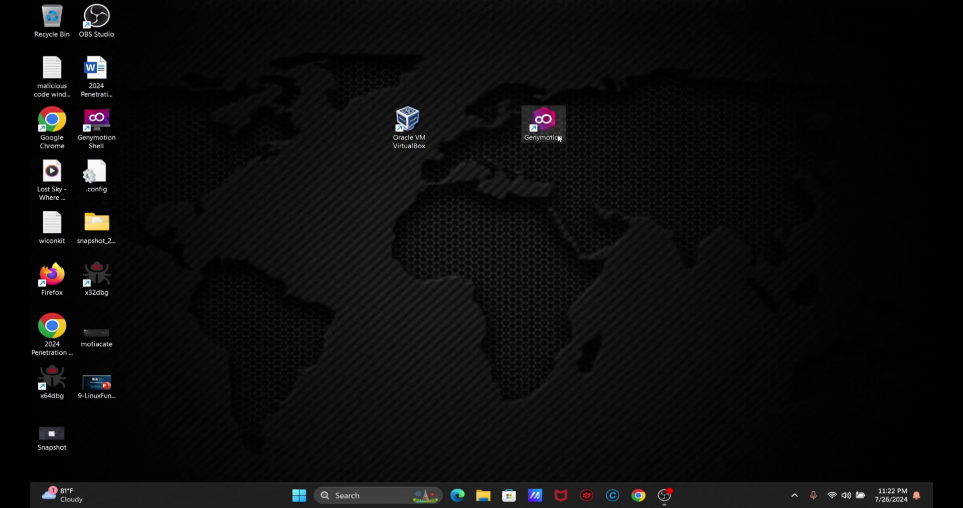
double_click(560, 139)
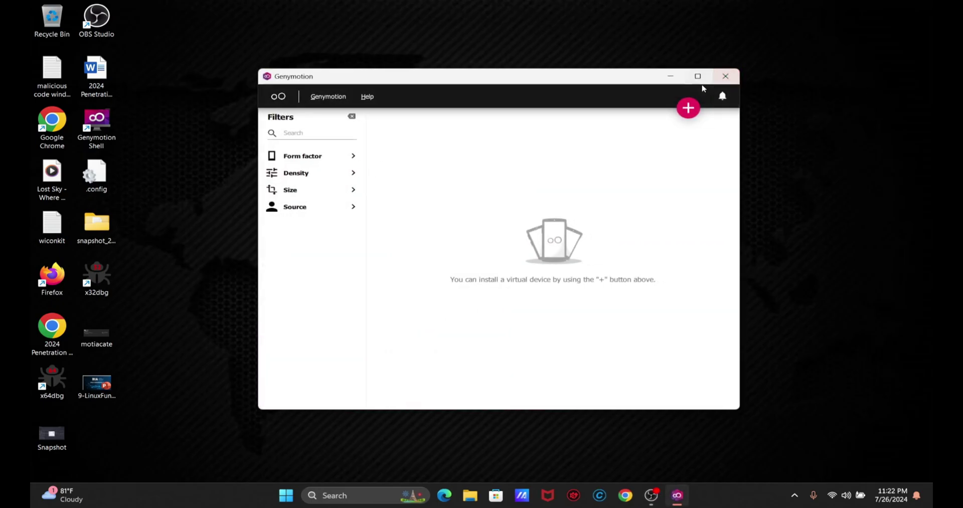
left_click(698, 76)
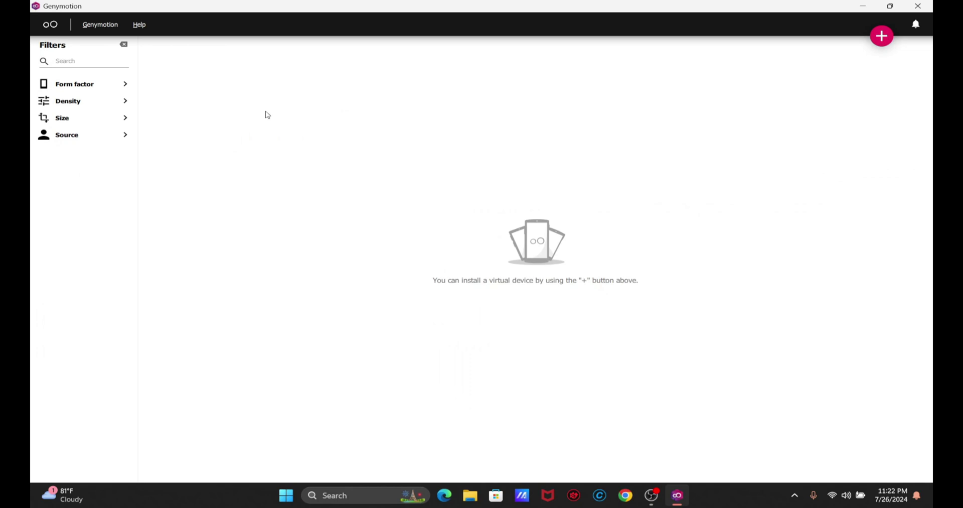
Start installing a new virtual device based on the Motorola Moto X, using the Android 13.0 image
left_click(883, 38)
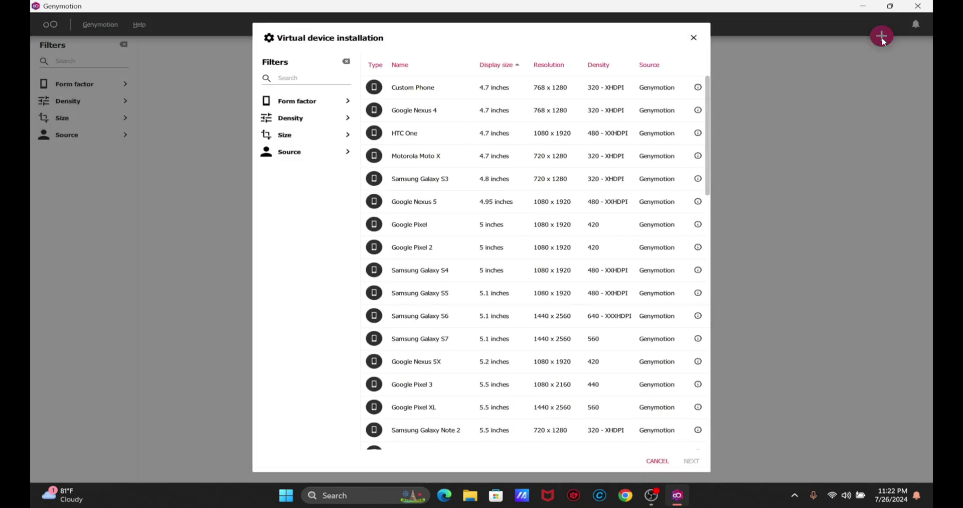
left_click(420, 158)
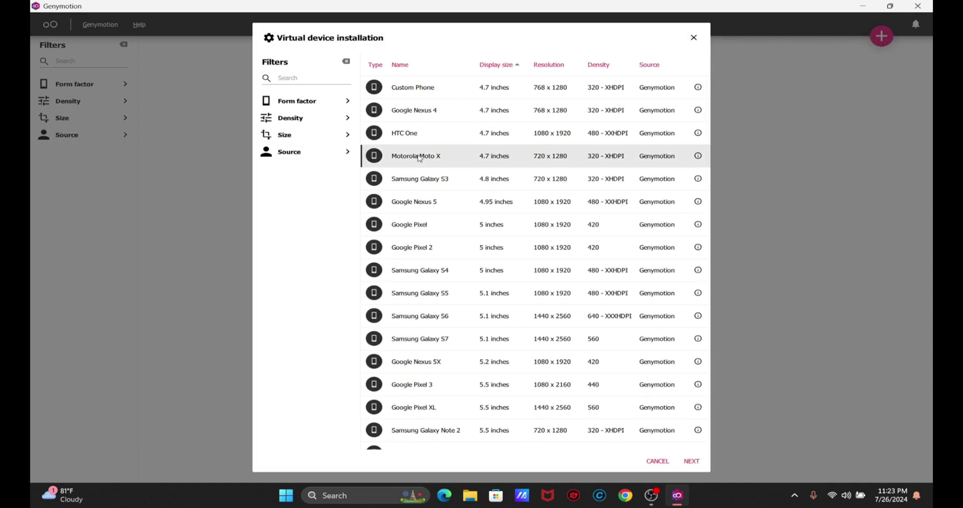
double_click(481, 162)
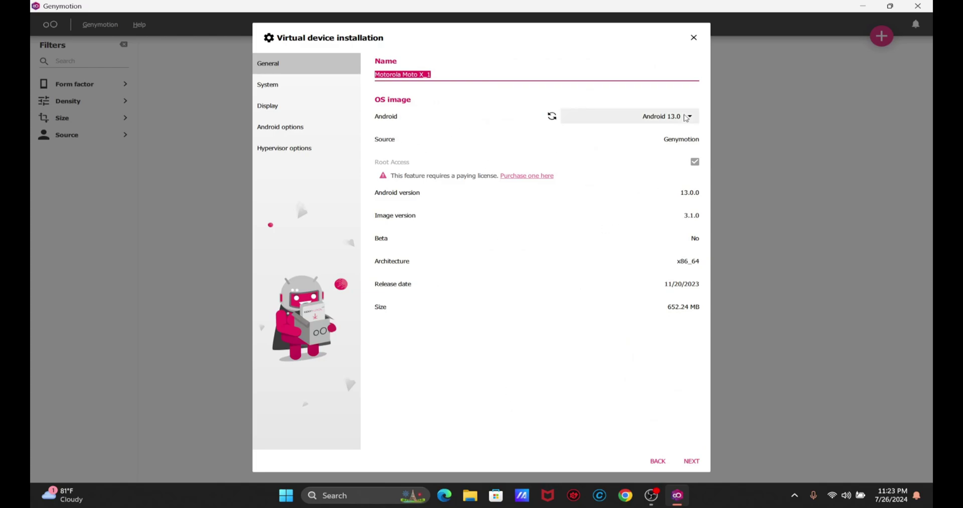
left_click(667, 117)
left_click(675, 134)
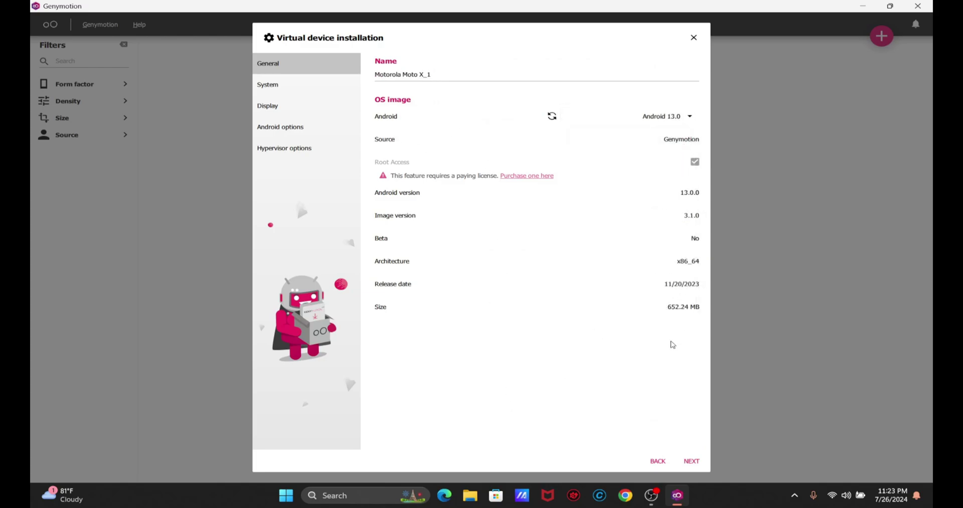
left_click(691, 461)
Set the virtual device's hardware to 3 processors and 4000 MB of memory
double_click(650, 74)
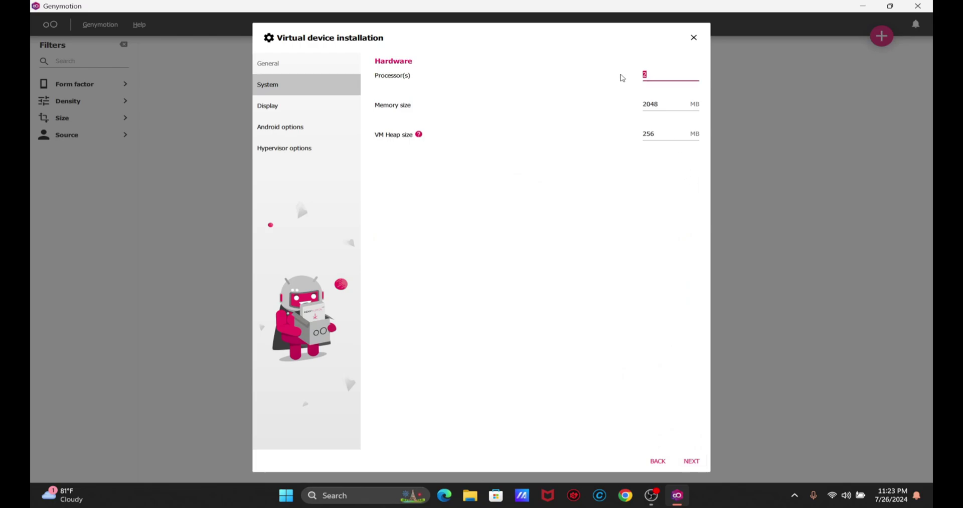
double_click(647, 105)
type("400")
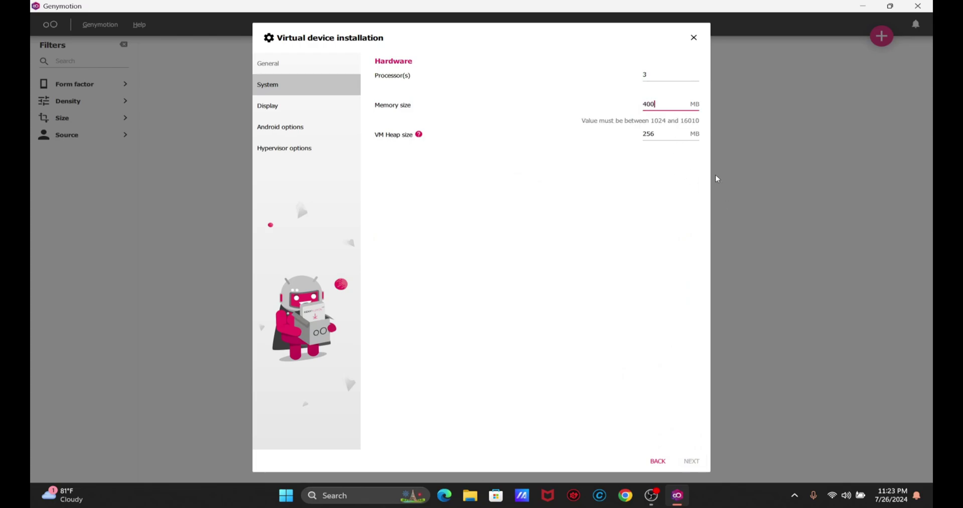
type("0")
double_click(648, 141)
left_click(689, 455)
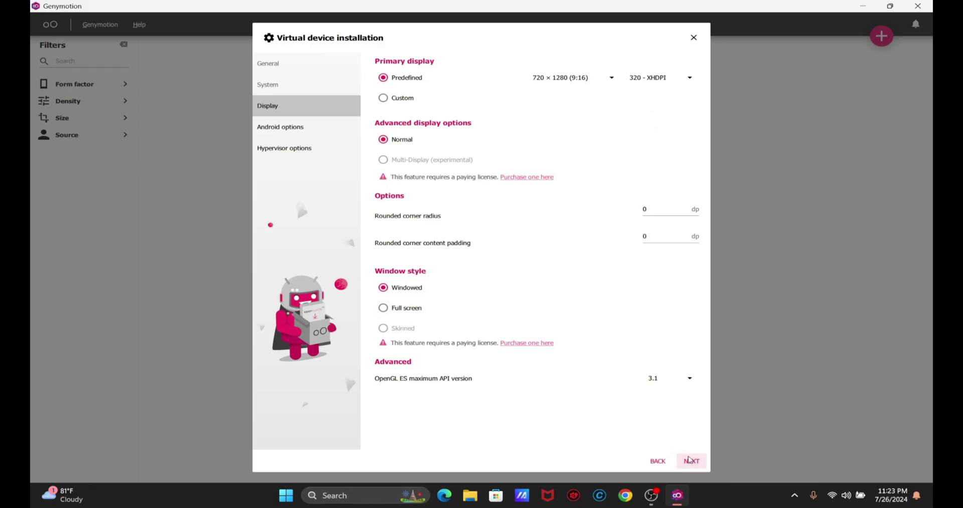
Accept the default display, Android and NAT network options, and install the virtual device
left_click(691, 459)
left_click(693, 461)
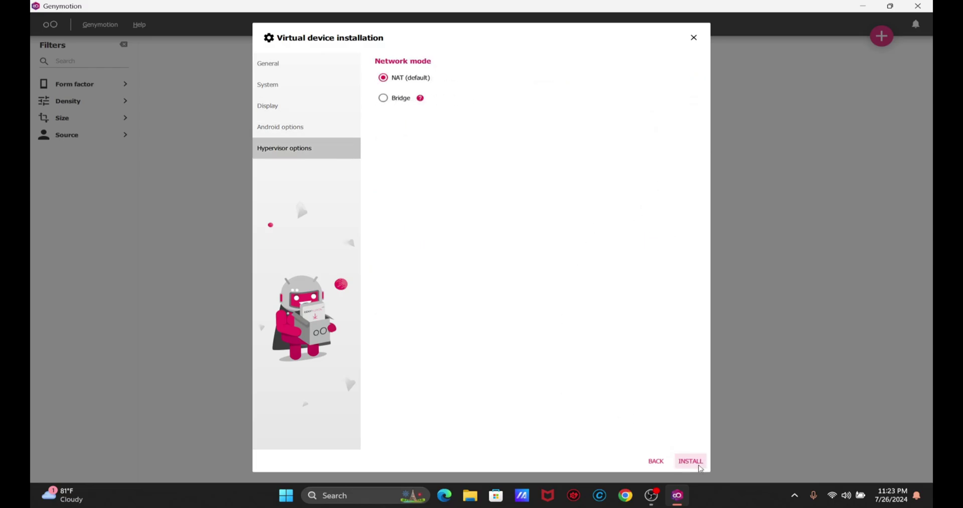
left_click(693, 462)
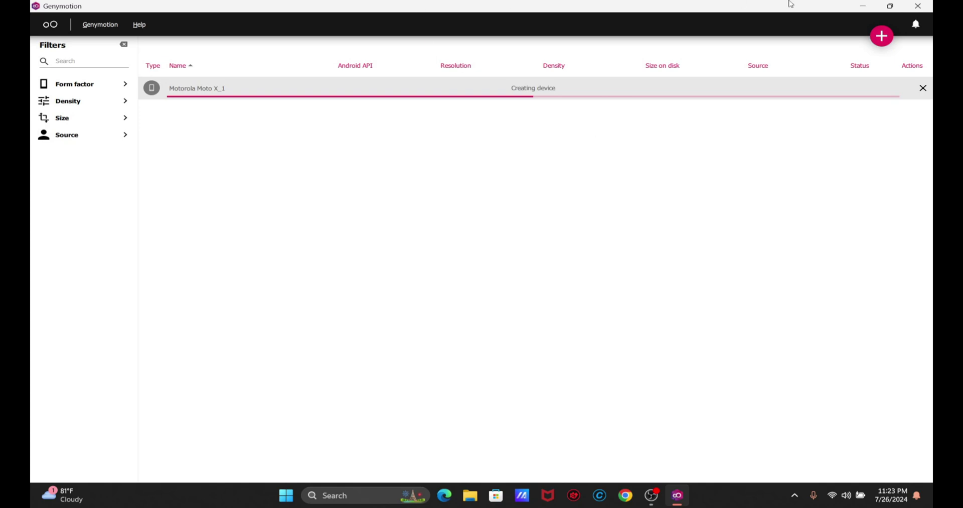
Restore the Genymotion window from full size, resize it and reposition it on the desktop
left_click_drag(792, 4, 577, 41)
left_click_drag(736, 374, 933, 463)
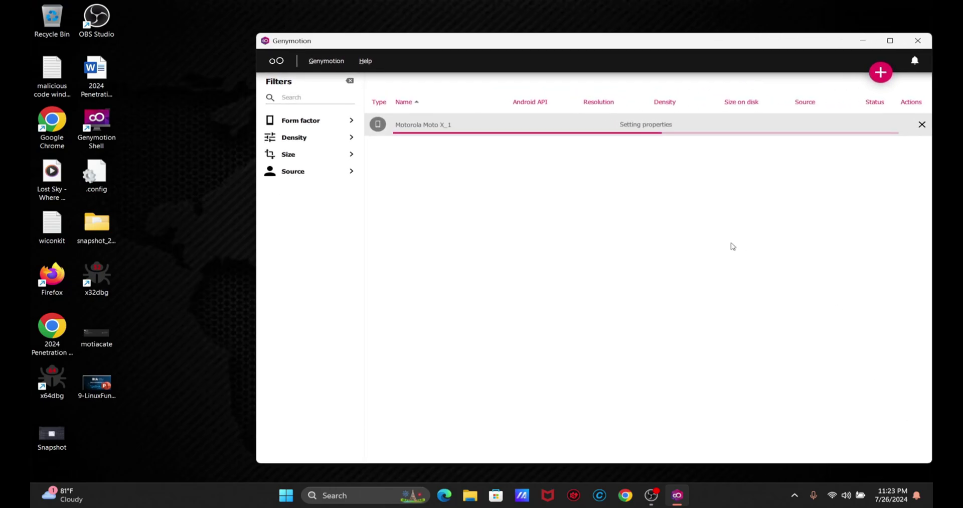
left_click_drag(740, 40, 603, 34)
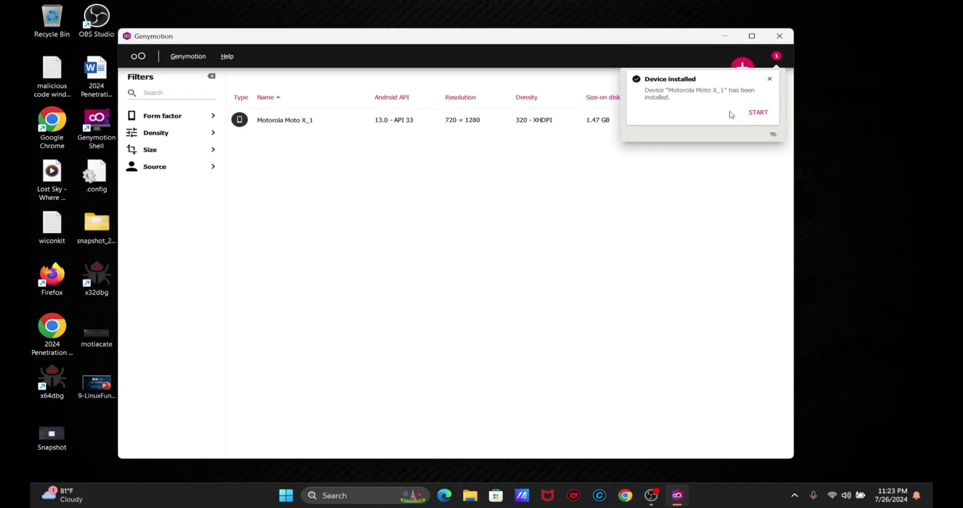
Start the installed Motorola Moto X_1 device, minimize the device manager and move the device window aside
left_click(759, 113)
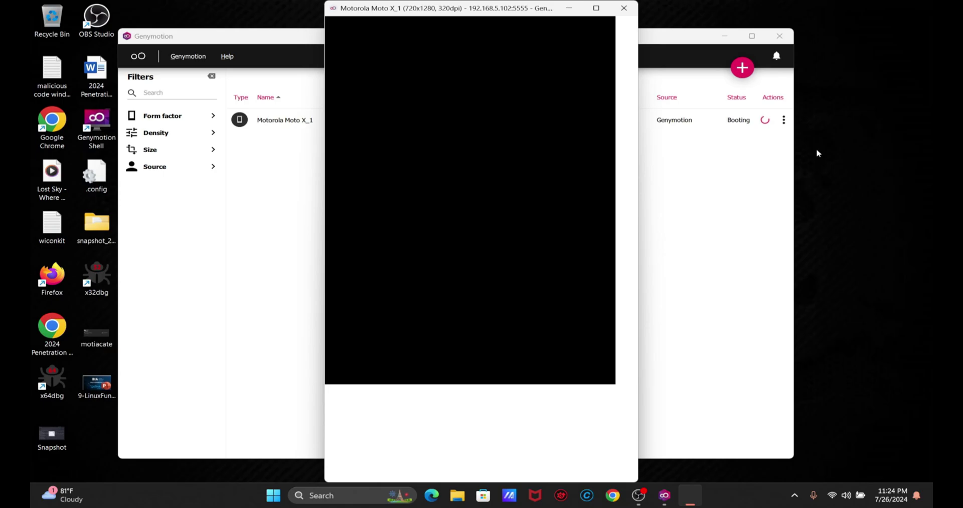
right_click(898, 266)
right_click(860, 274)
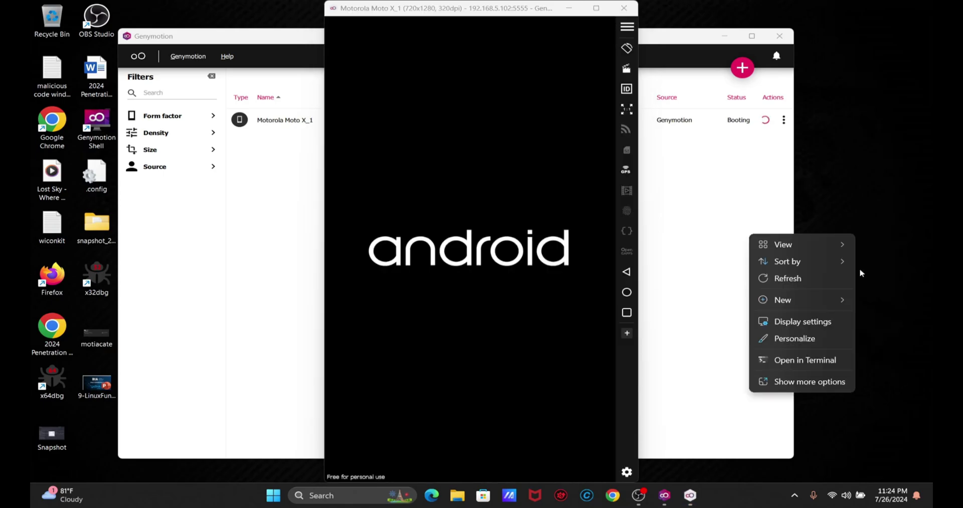
key("Escape")
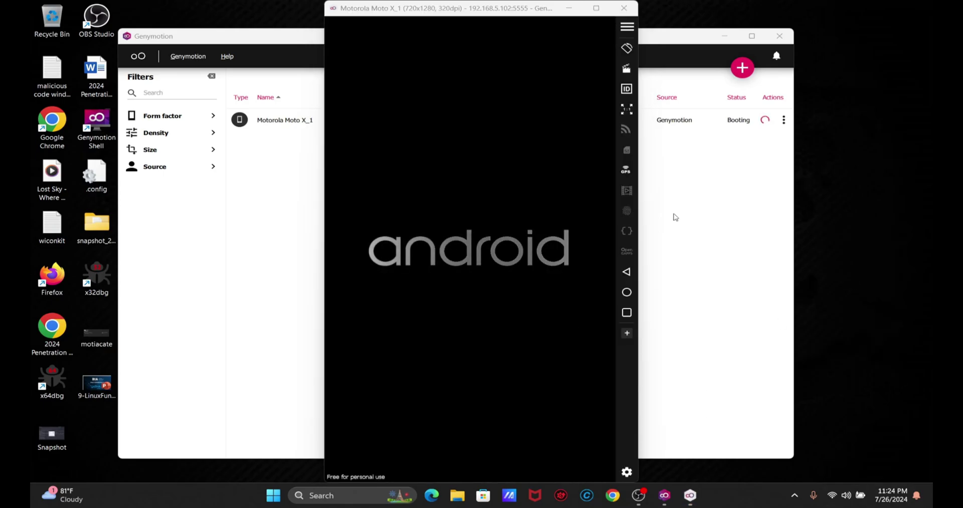
left_click(782, 329)
left_click(724, 35)
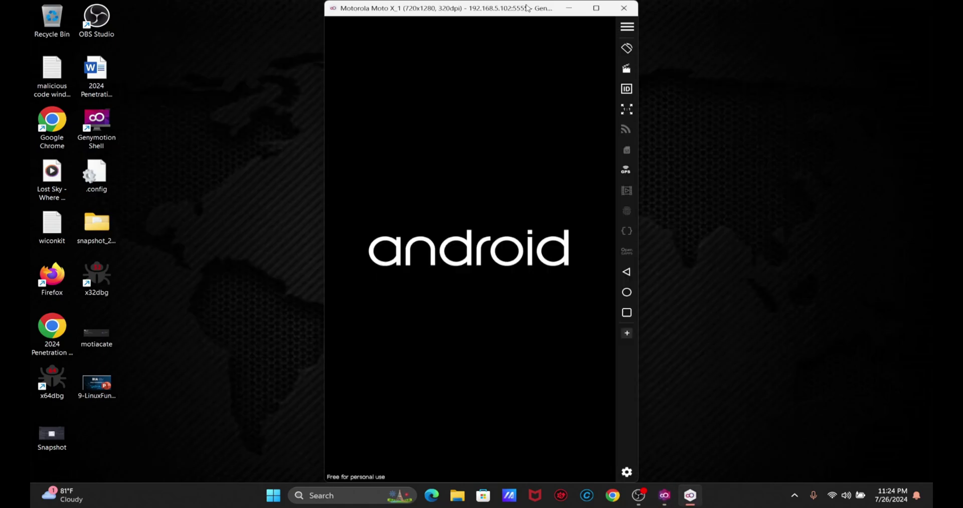
left_click_drag(529, 8, 821, 12)
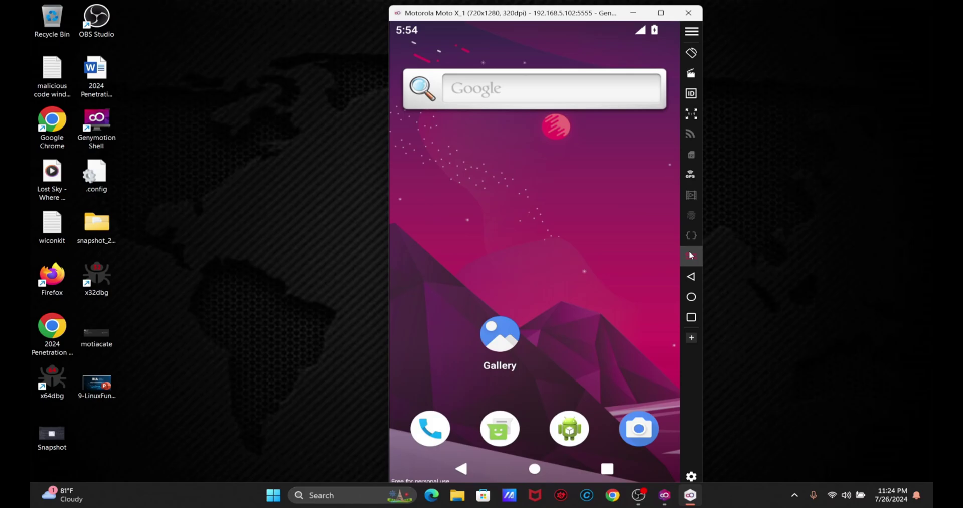
Install Open GApps on the virtual device, accepting its terms, restart the device and close the Open GApps web page
left_click(691, 255)
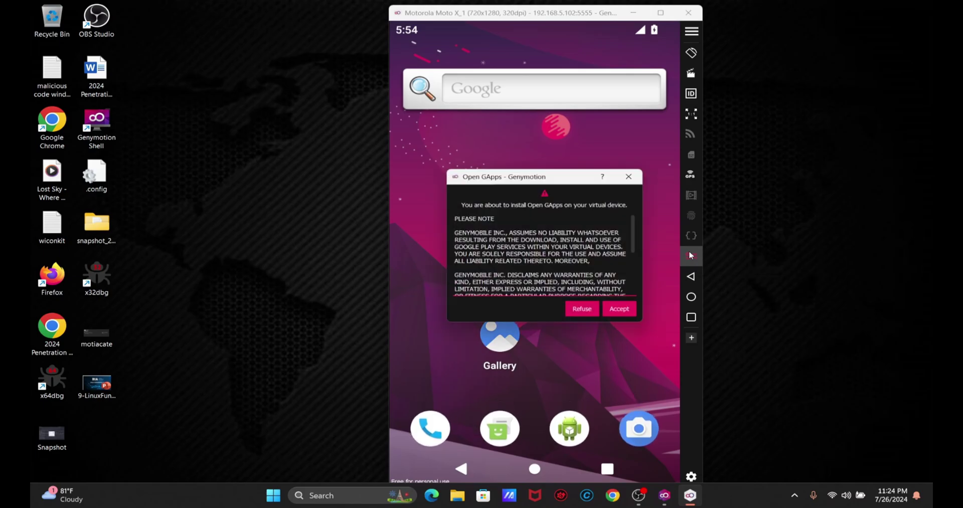
left_click(621, 311)
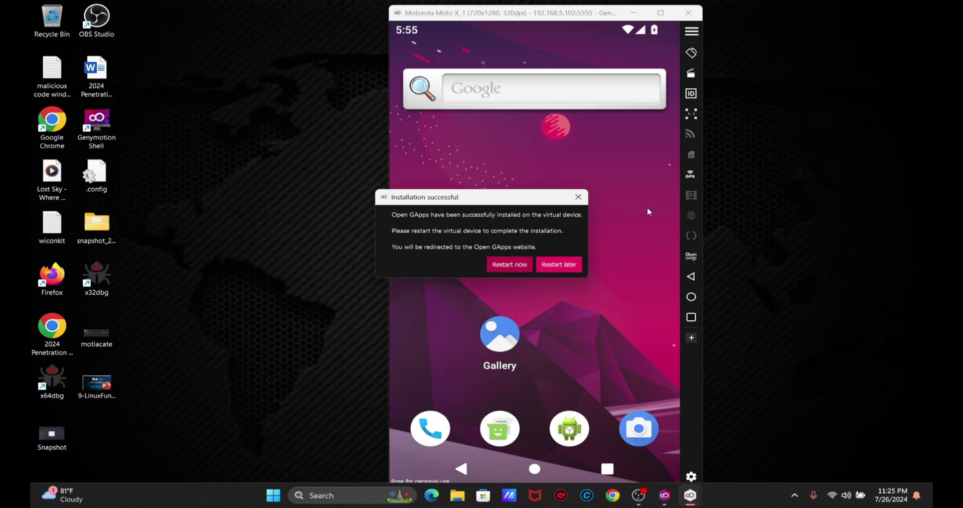
left_click(509, 265)
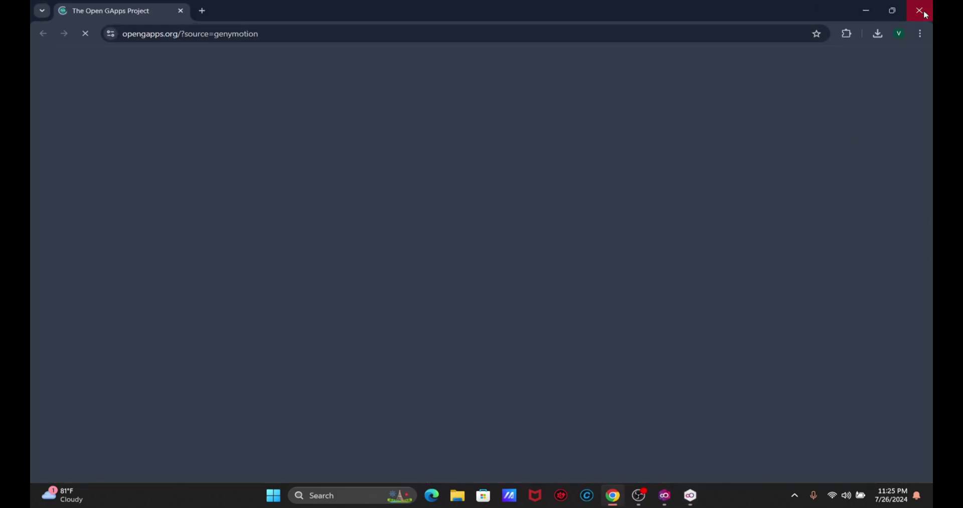
left_click(920, 11)
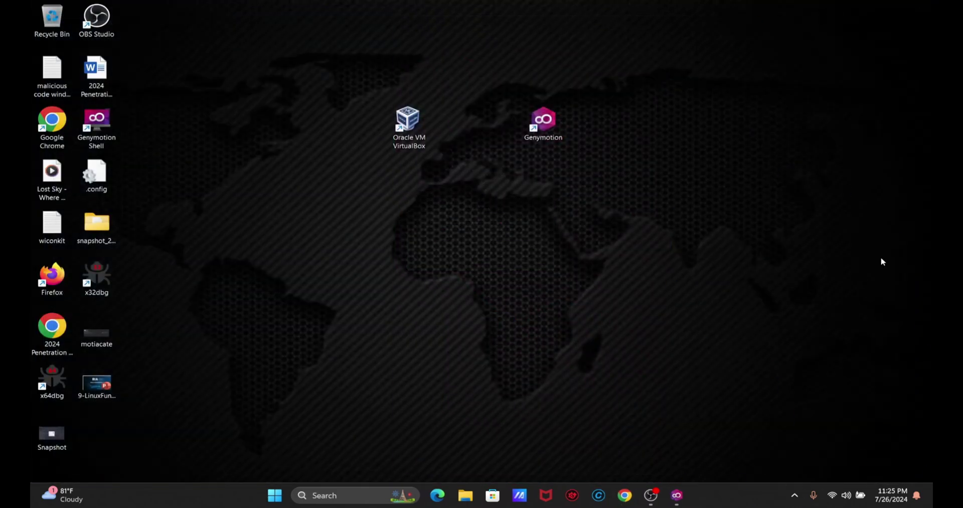
Try to start the Motorola Moto X_1 device again from the Genymotion manager, and minimize the manager
left_click(677, 495)
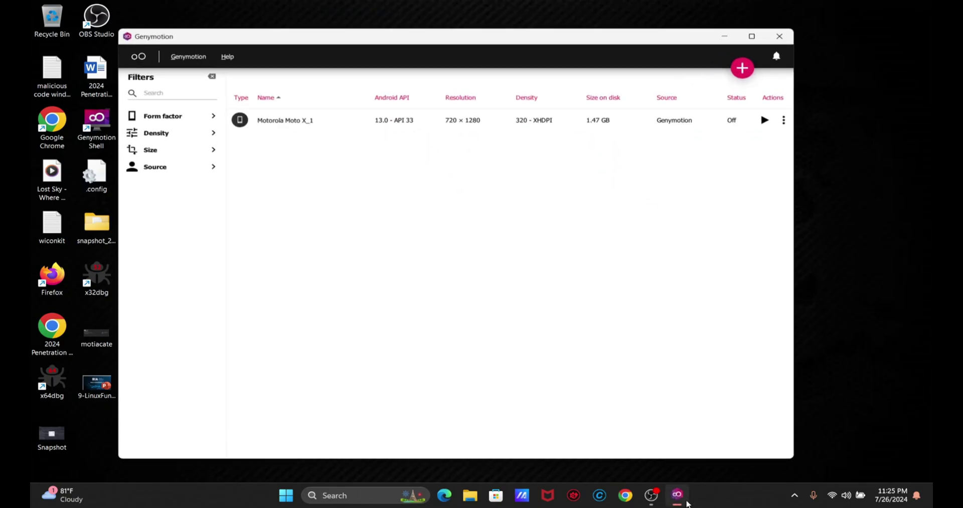
left_click(765, 120)
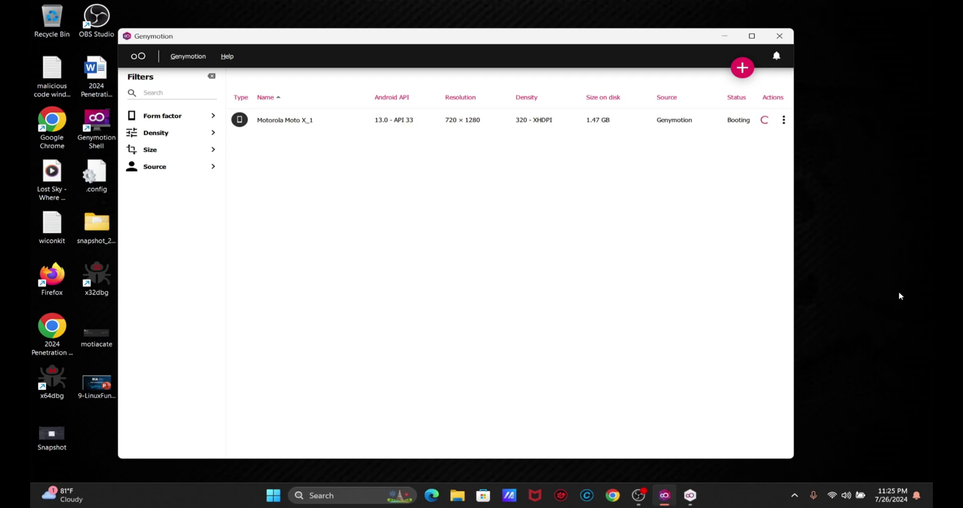
left_click(725, 37)
right_click(847, 111)
left_click(820, 153)
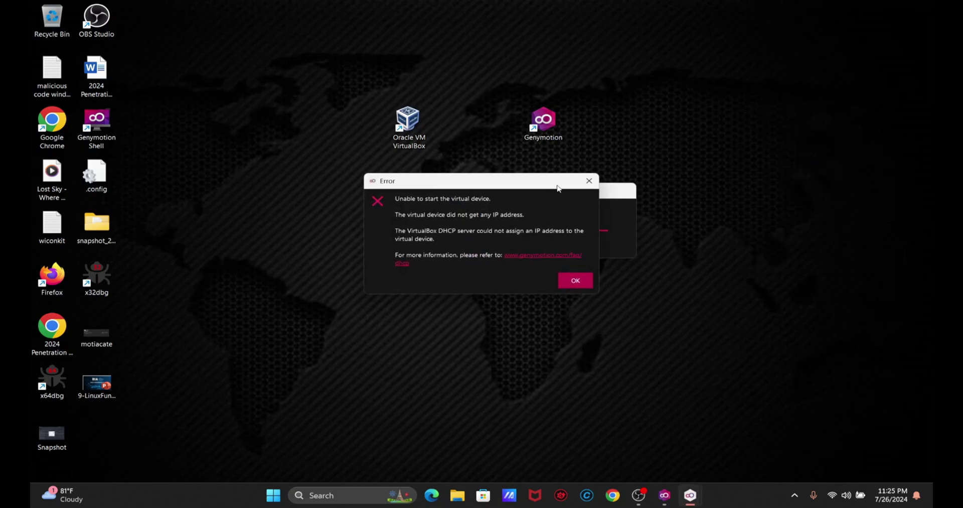
Dismiss the virtual device's start error and abort its startup
left_click(562, 282)
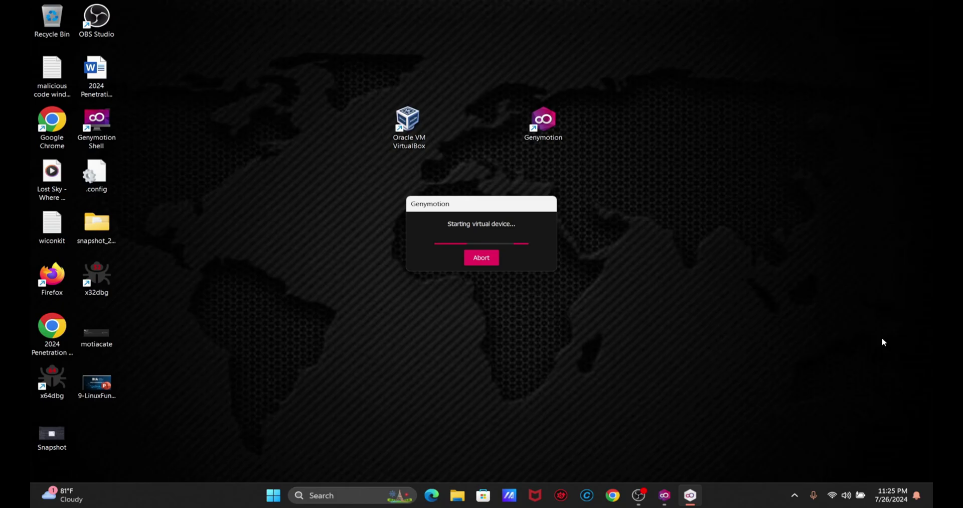
left_click(668, 494)
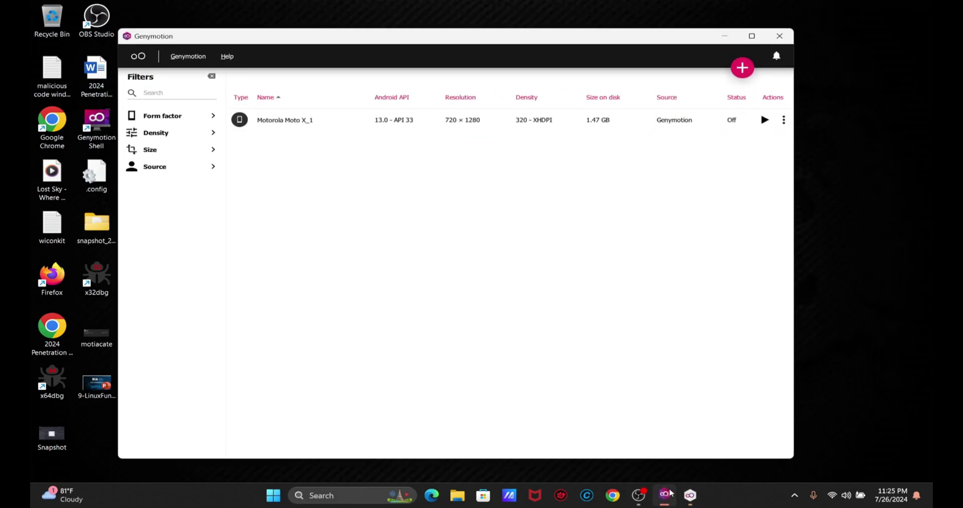
left_click(667, 494)
right_click(728, 314)
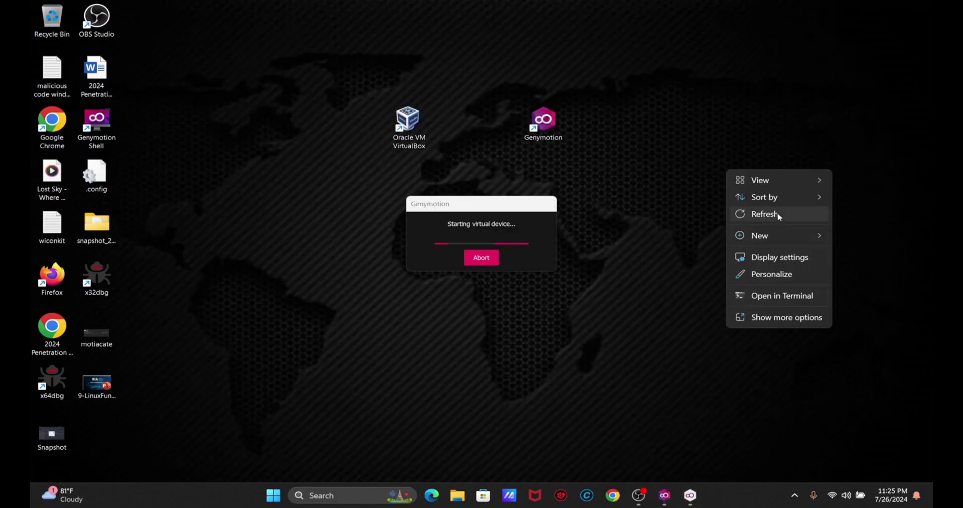
left_click(744, 216)
left_click(497, 257)
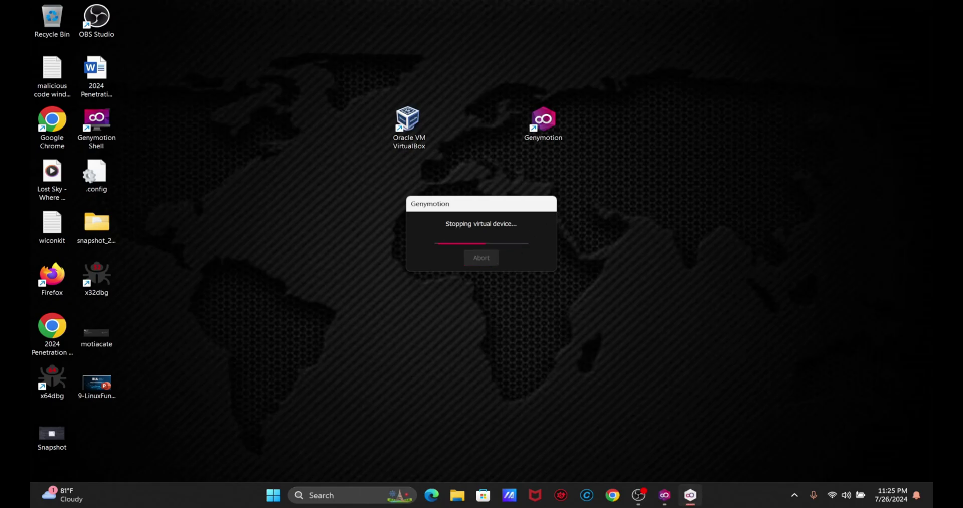
End the genymotion process in Task Manager and close Task Manager
right_click(762, 504)
left_click(783, 454)
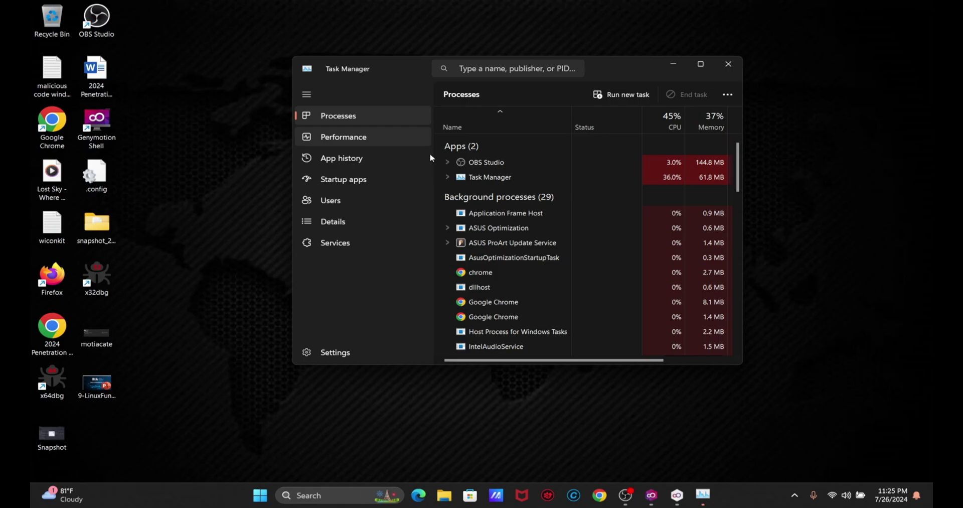
right_click(508, 164)
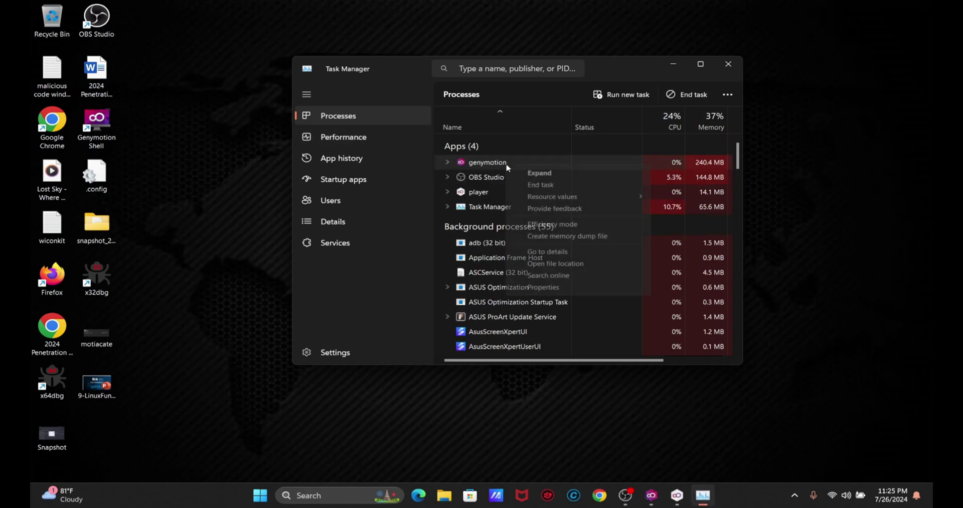
left_click(542, 185)
left_click(728, 64)
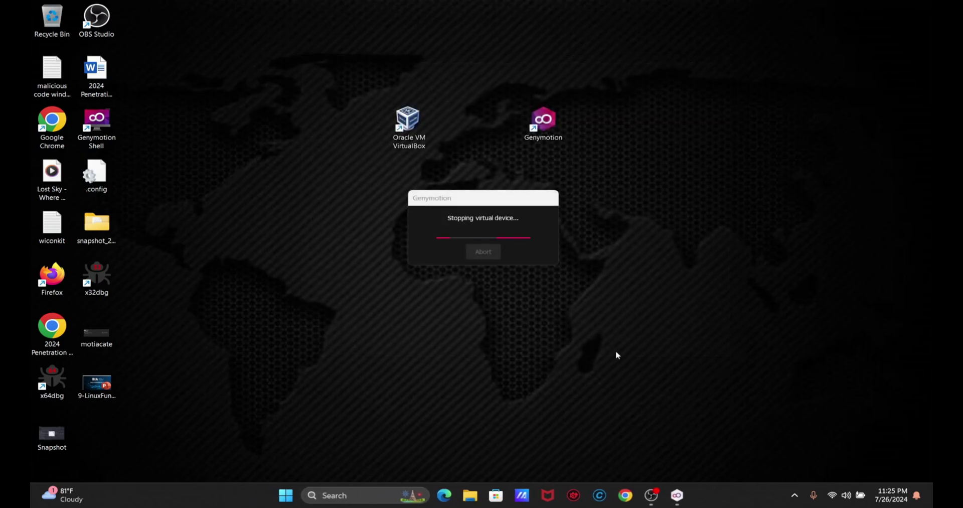
Reopen Task Manager, end the leftover player process and close Task Manager again
right_click(717, 498)
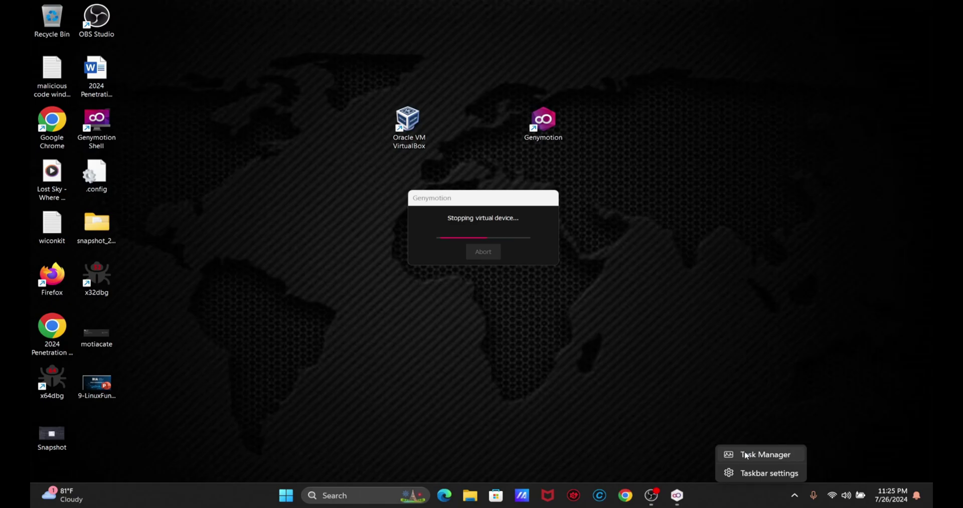
left_click(748, 454)
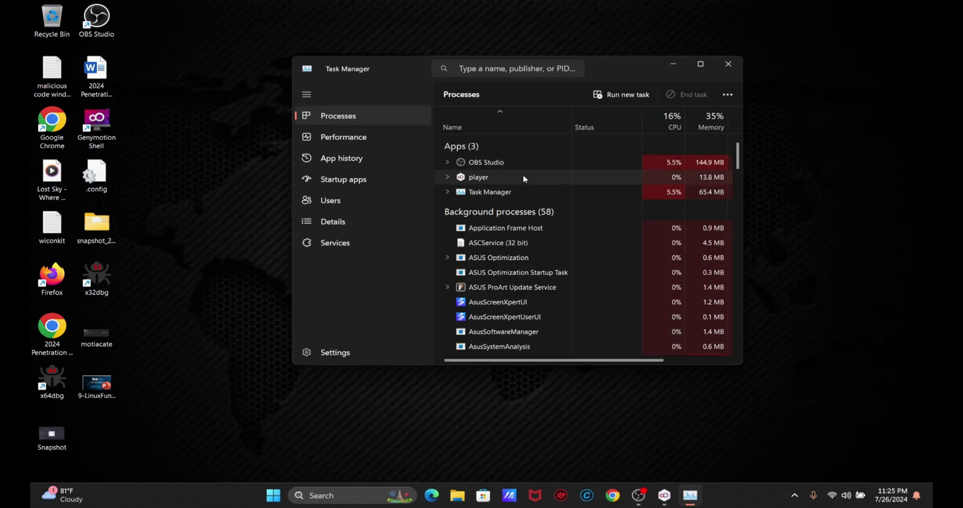
left_click(523, 175)
right_click(523, 175)
left_click(558, 196)
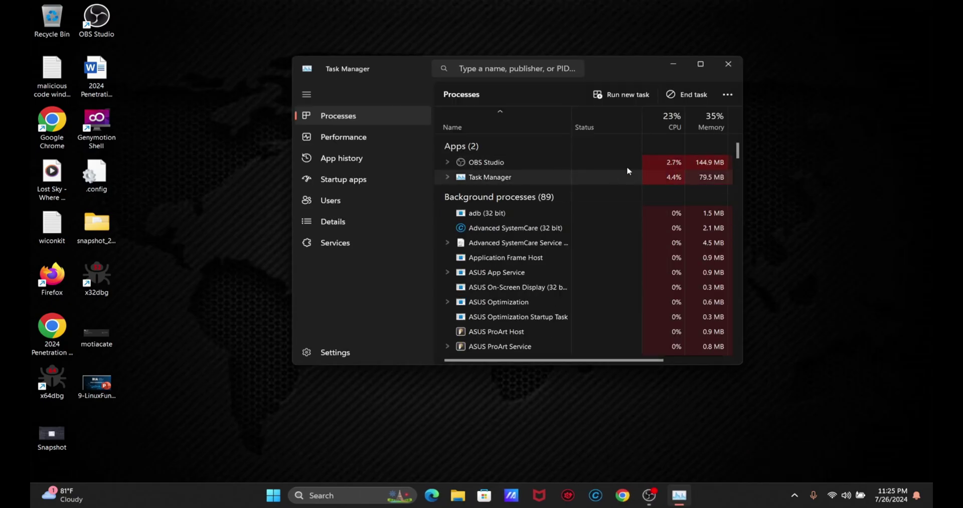
left_click(727, 65)
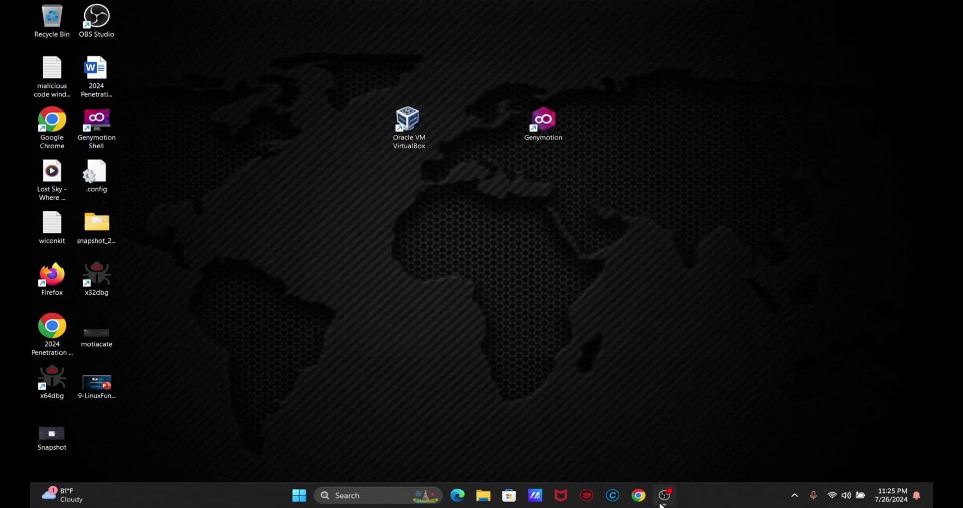
Relaunch Genymotion, start the Motorola Moto X_1 virtual device and minimize the device manager
double_click(544, 122)
left_click(764, 119)
left_click(724, 36)
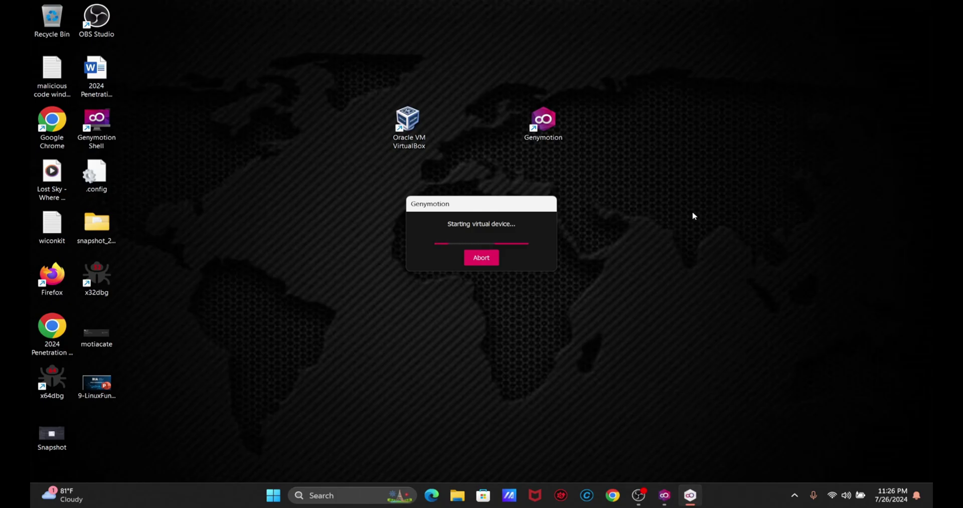
left_click(762, 241)
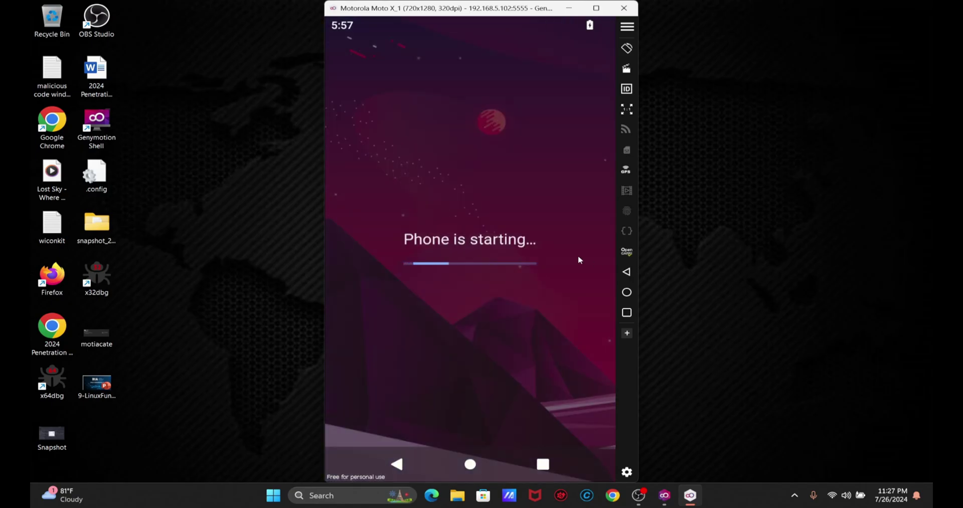
Search the Play Store on the virtual device for firefox and install Firefox Fast & Private Browser
left_click_drag(547, 314, 506, 262)
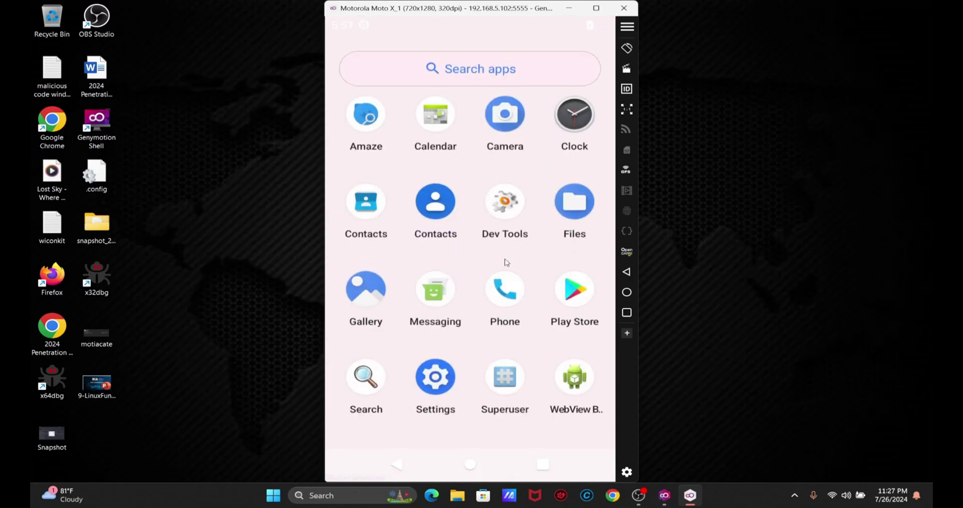
left_click(581, 293)
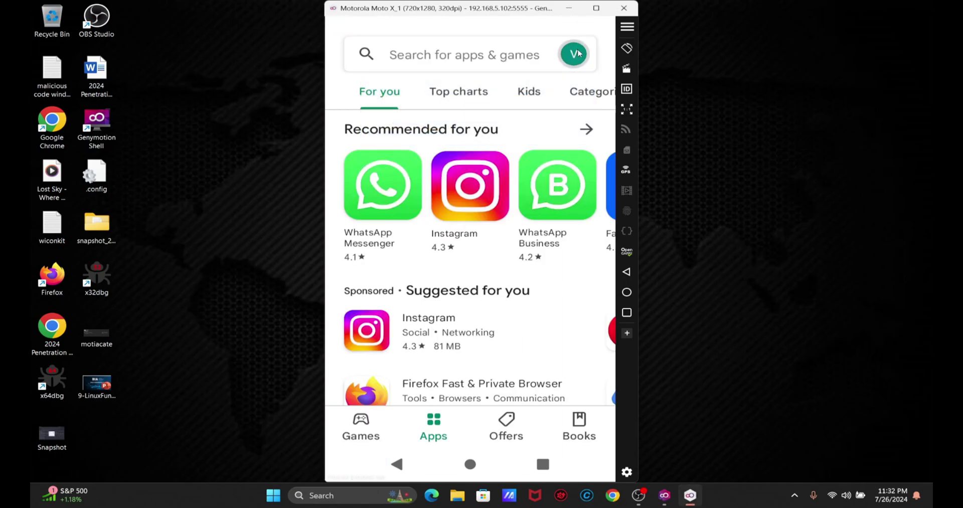
left_click(495, 60)
type("firefox down")
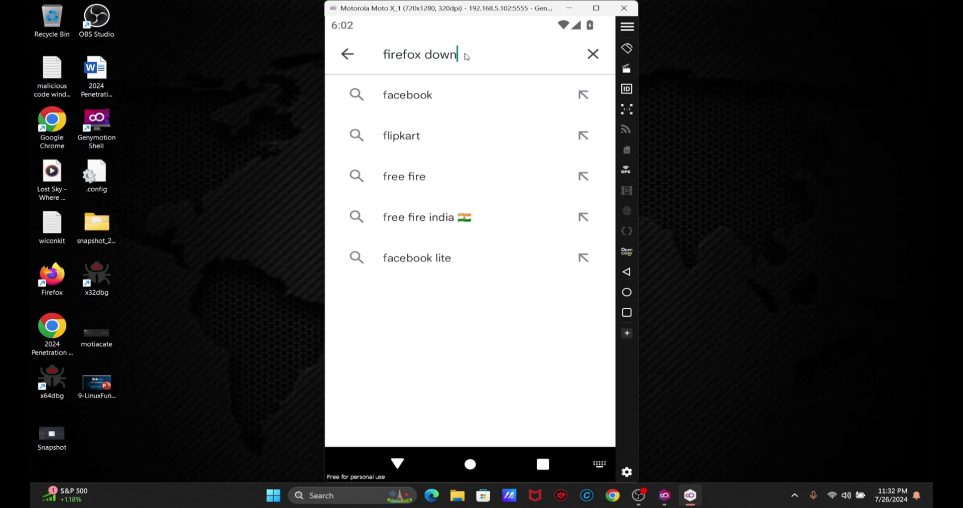
key("BackSpace")
key("BackSpace")
key("BackSpace")
key("BackSpace")
key("BackSpace")
key("Return")
left_click(565, 108)
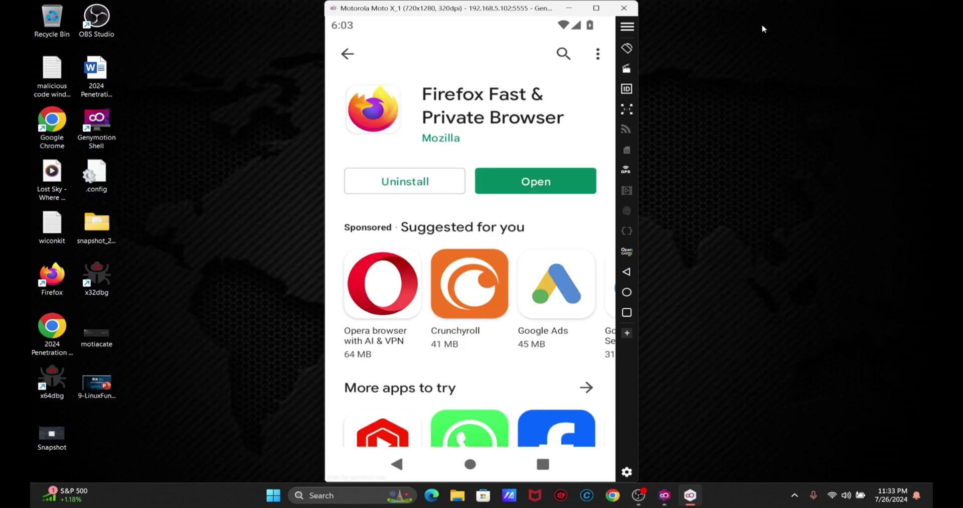
Open Firefox on the virtual device, skip its introductory offers and move the device window aside
left_click(575, 192)
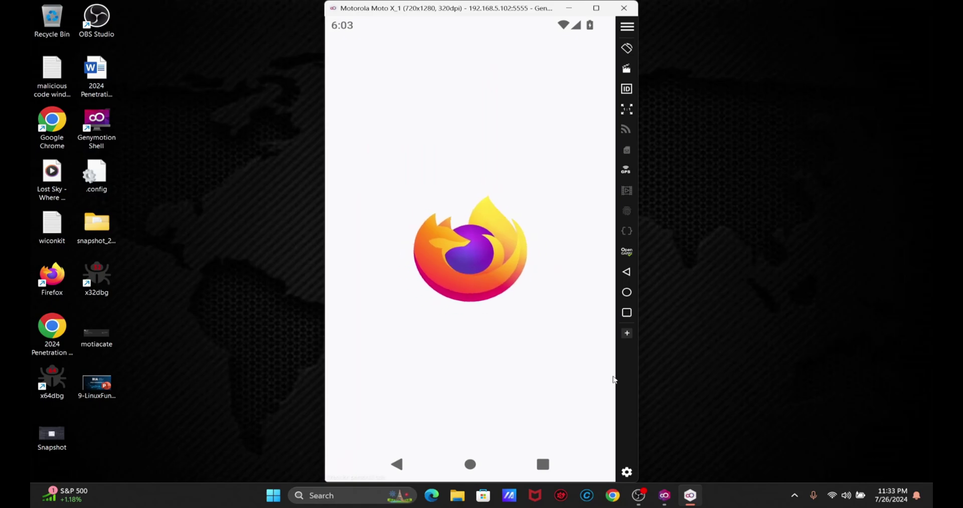
left_click(542, 251)
left_click(497, 326)
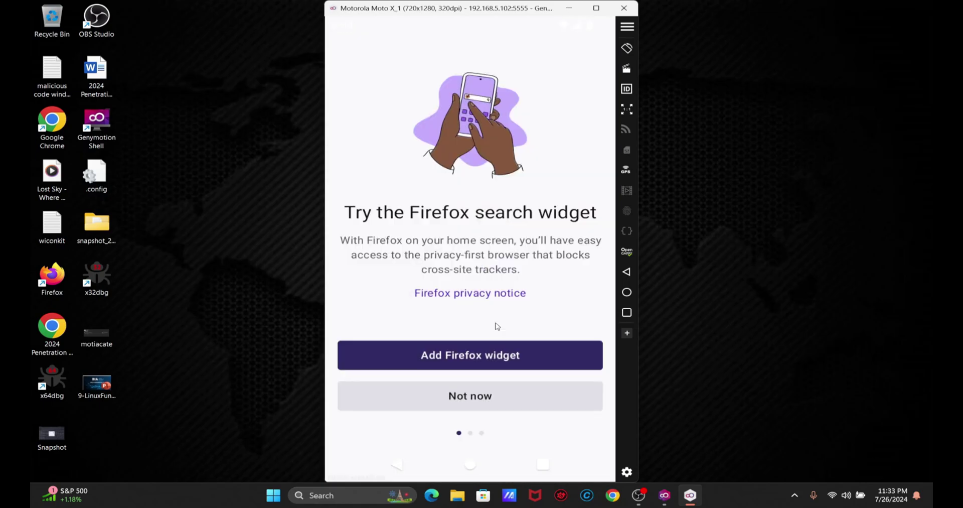
left_click(543, 401)
left_click(571, 400)
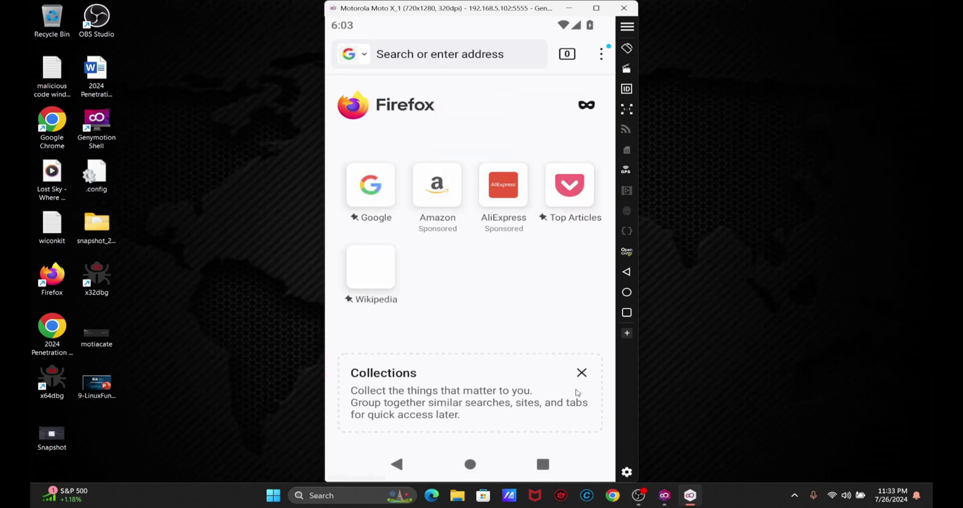
left_click_drag(535, 12, 827, 15)
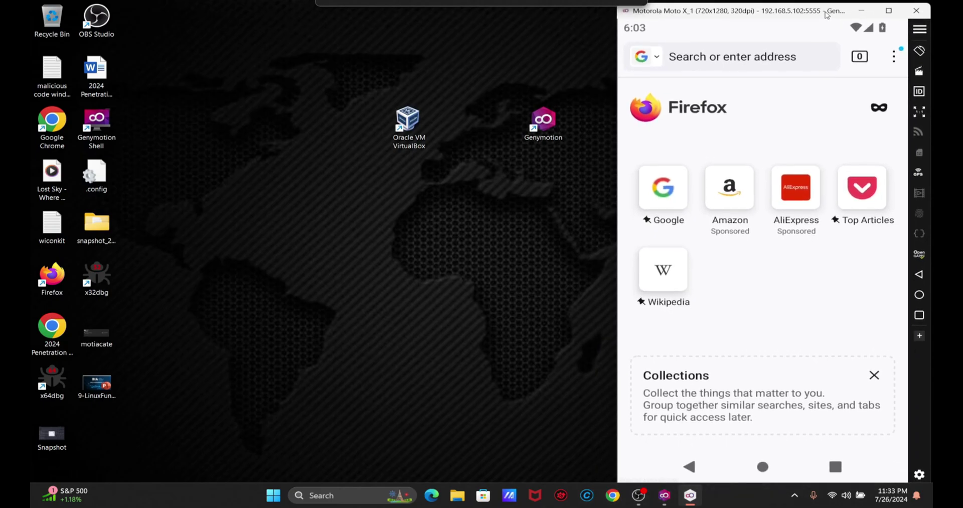
Launch Burp Suite Community Edition with a temporary project using the Burp defaults
key("super")
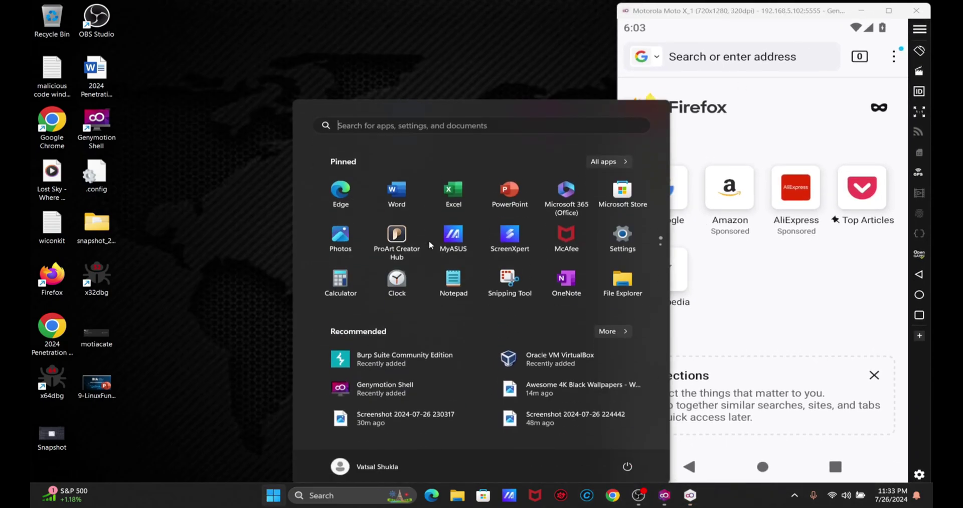
type("burp")
key("Return")
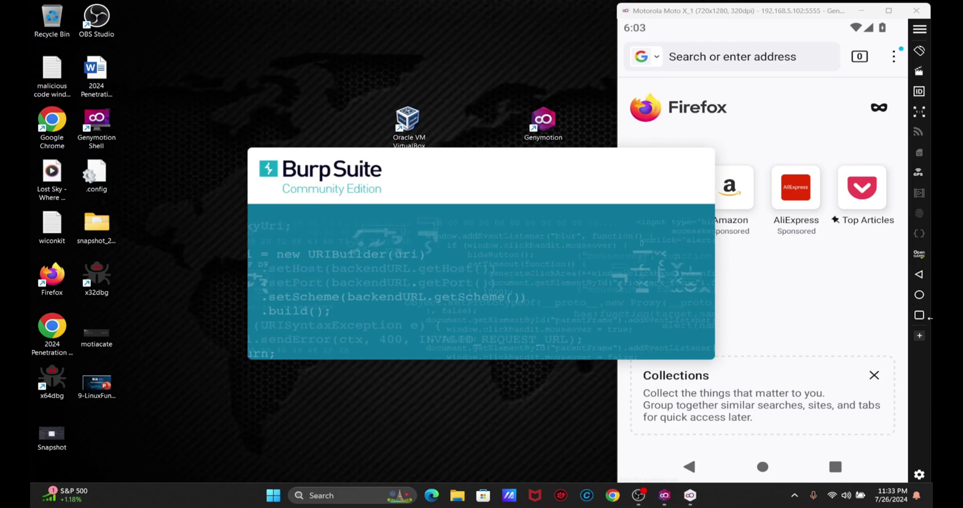
left_click(672, 376)
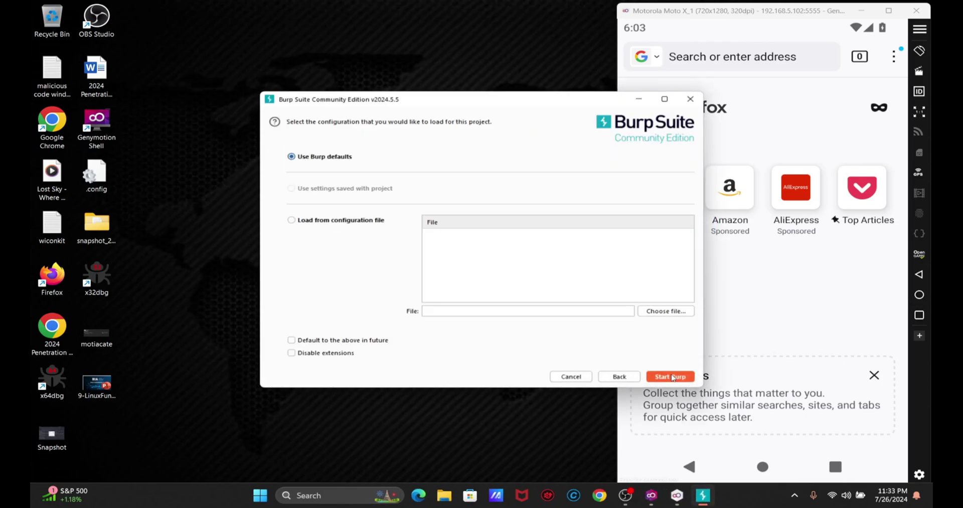
left_click(670, 375)
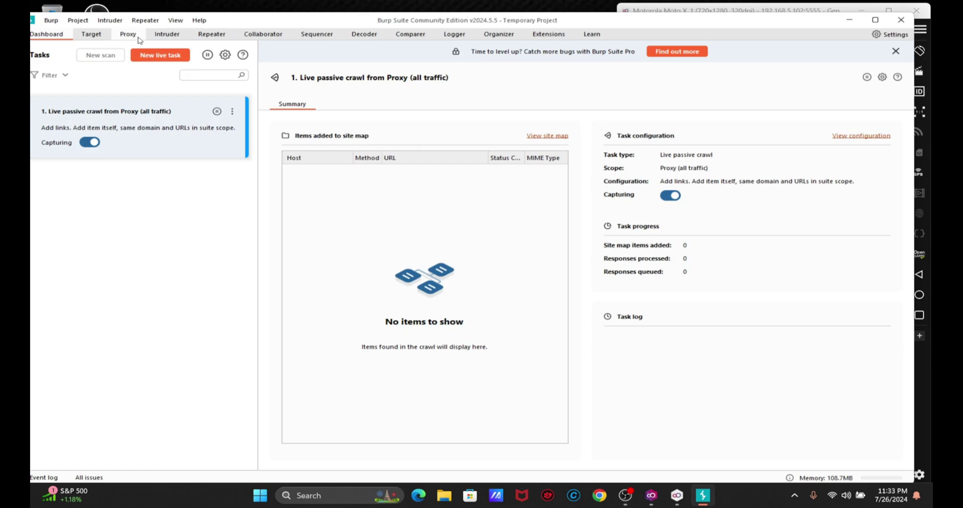
Open Burp's proxy settings and start adding a new proxy listener
left_click(128, 34)
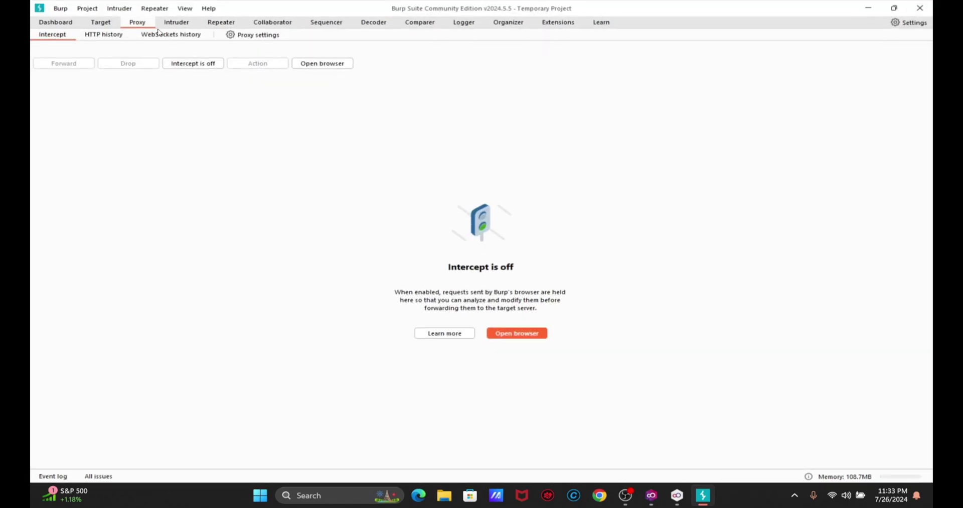
left_click(257, 36)
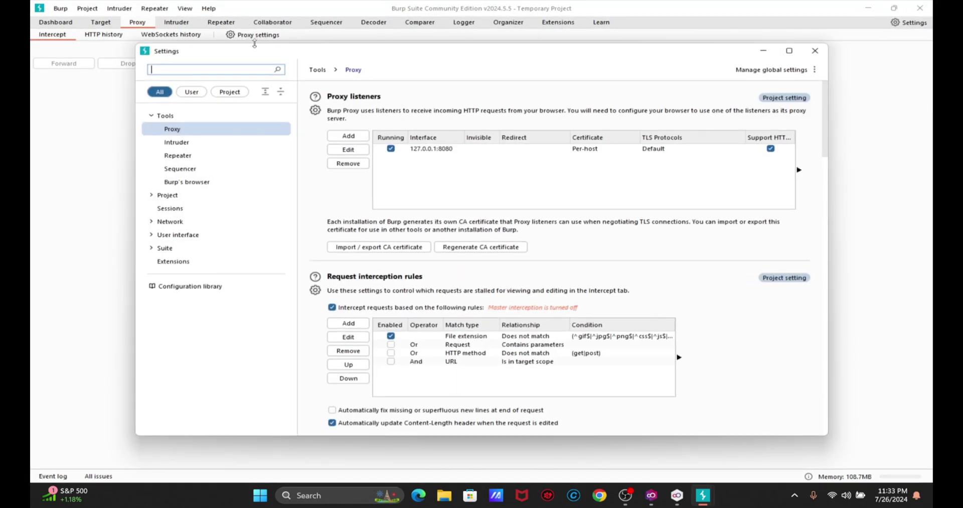
left_click(349, 136)
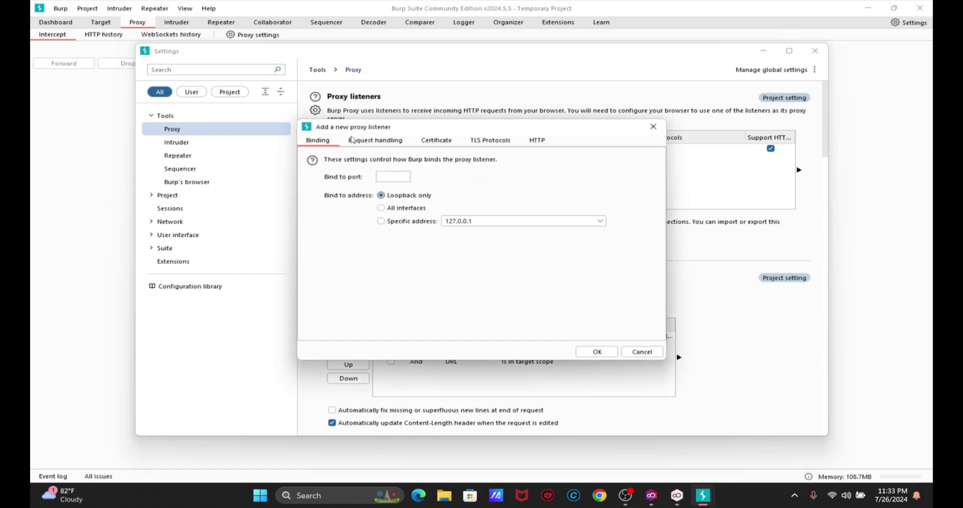
left_click(477, 222)
left_click(763, 501)
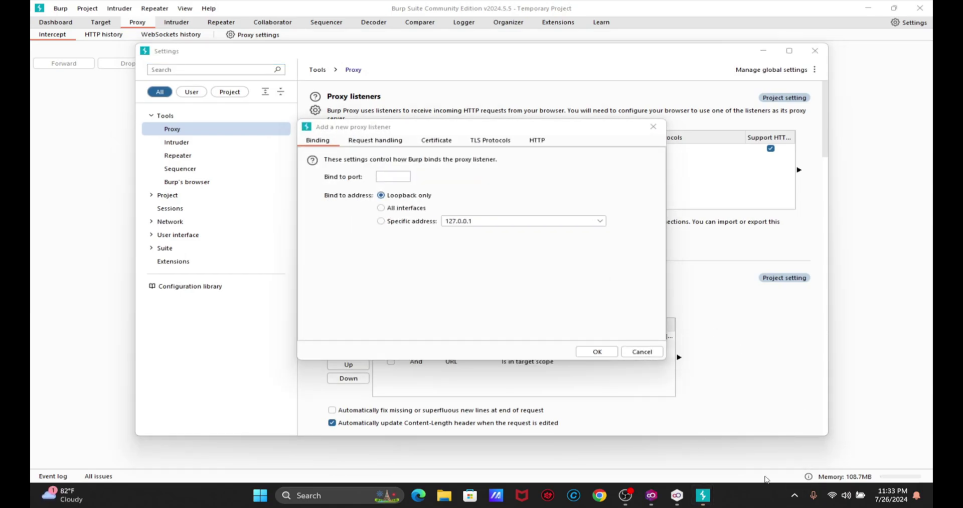
Run ipconfig in a Command Prompt, look up the VMware VMnet1 adapter's IPv4 address and minimize the prompt
key("super+r")
type("cmd")
key("Return")
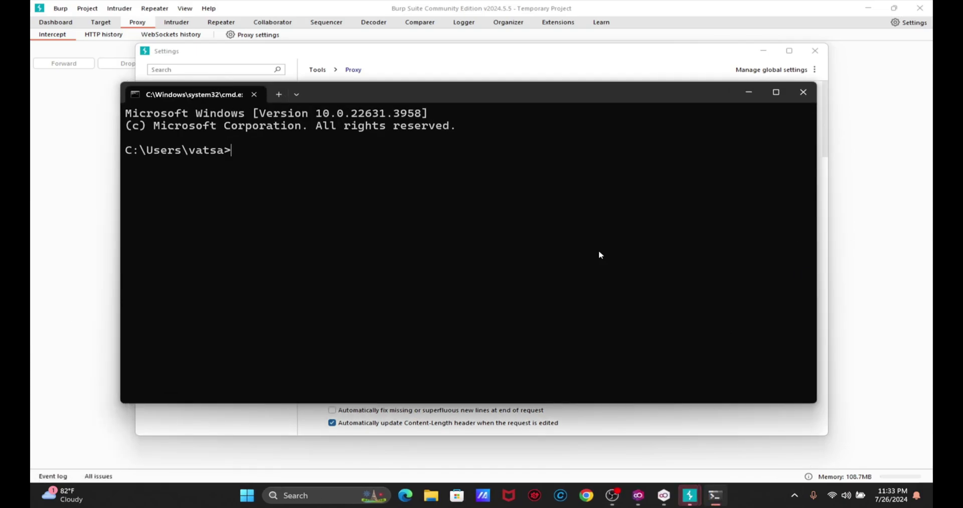
scroll(599, 251, "up", 3)
type("ipconfi")
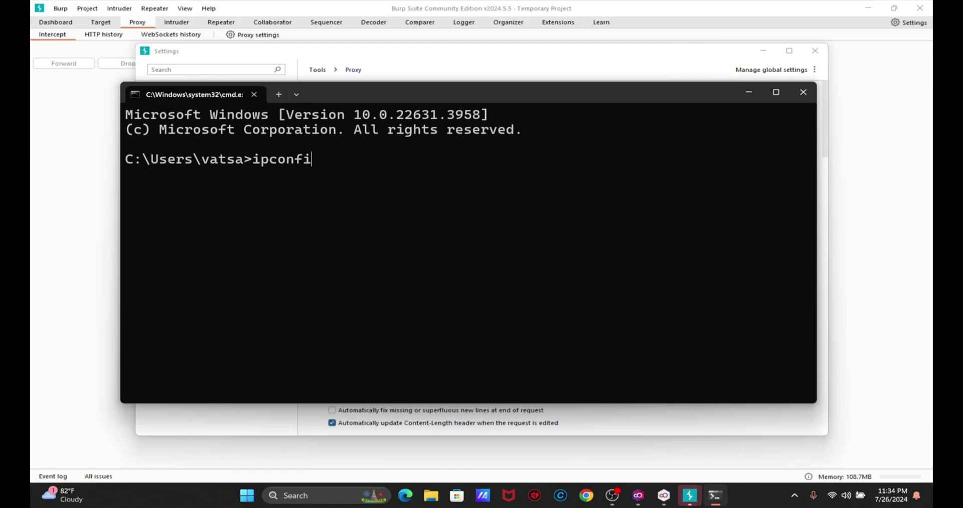
type("g")
key("Return")
scroll(624, 263, "up", 3)
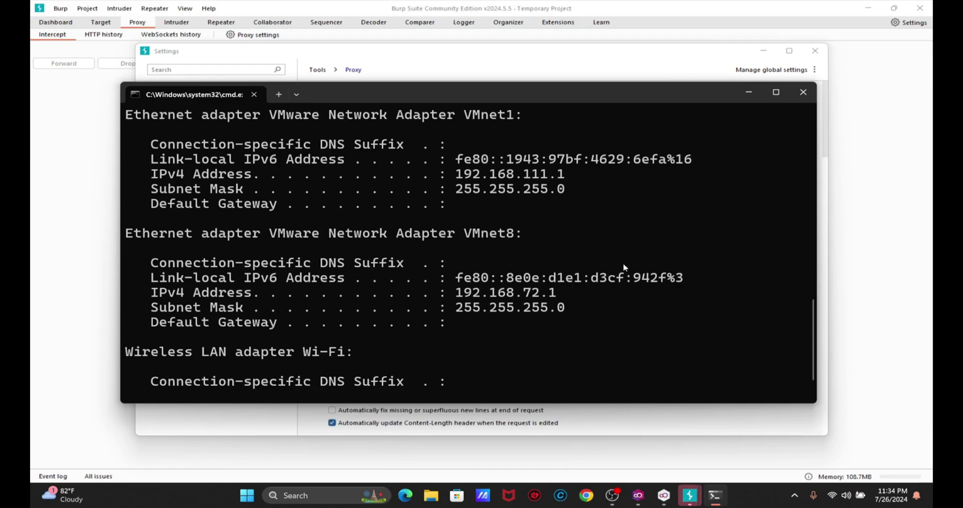
left_click_drag(591, 219, 151, 223)
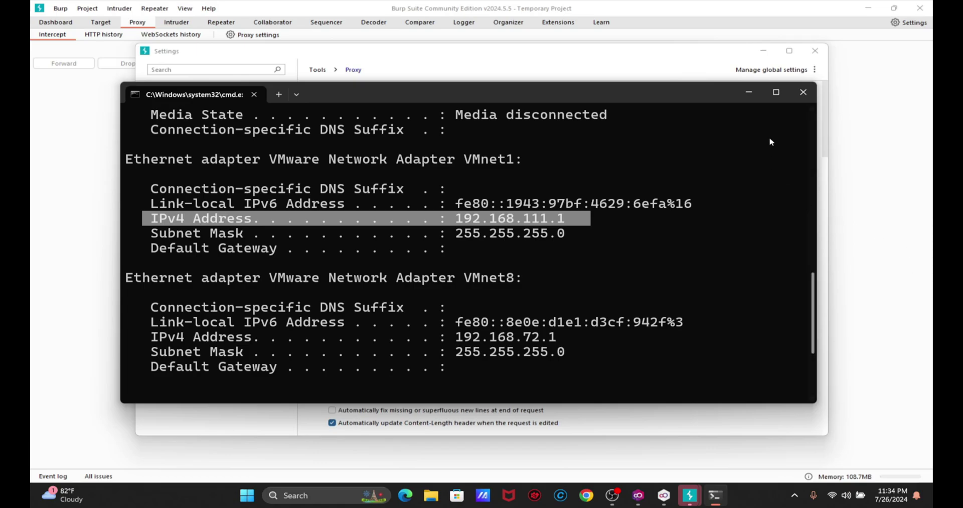
left_click(750, 94)
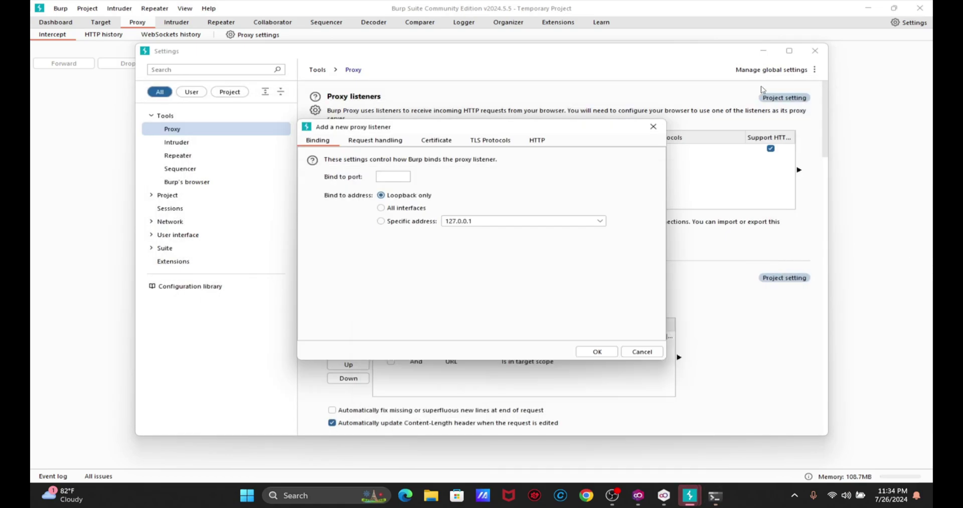
Bind the new proxy listener to port 8090 on the specific address 192.168.111.1 and add it
left_click(471, 226)
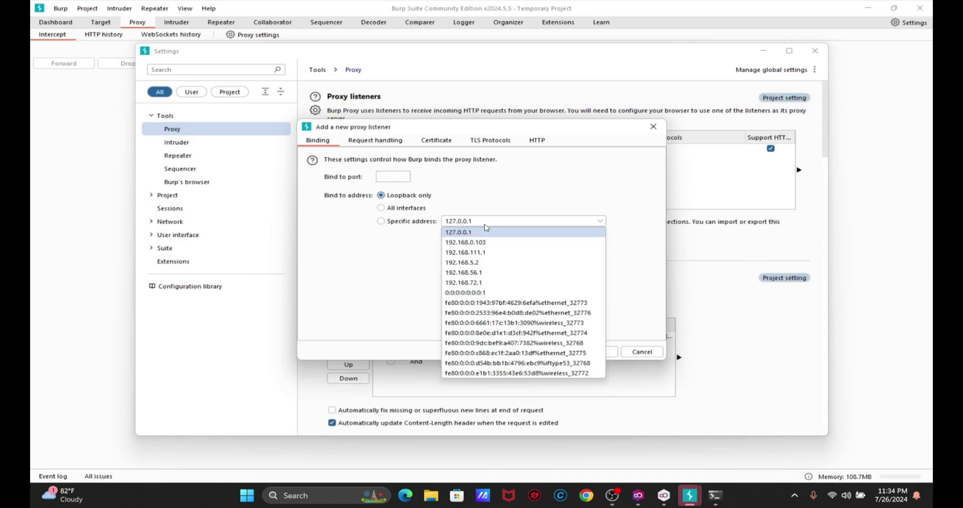
left_click(496, 255)
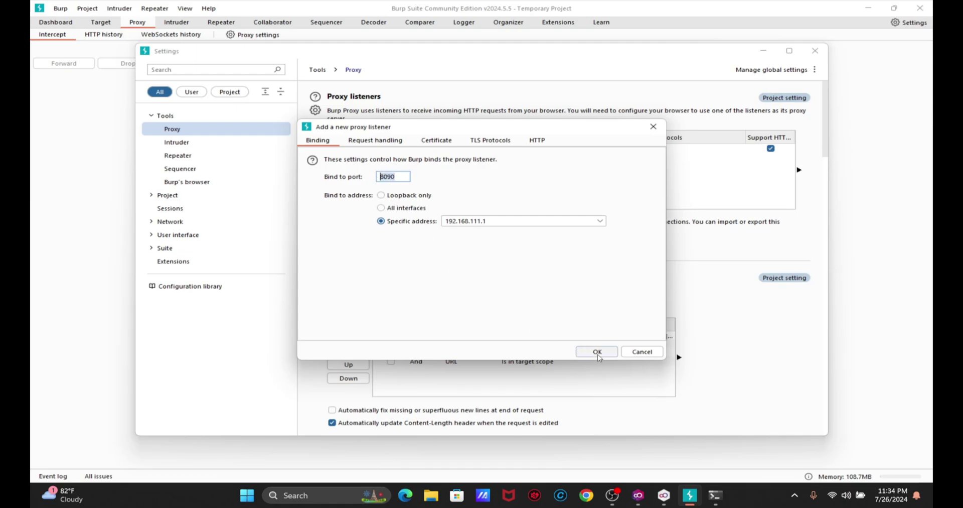
left_click(598, 352)
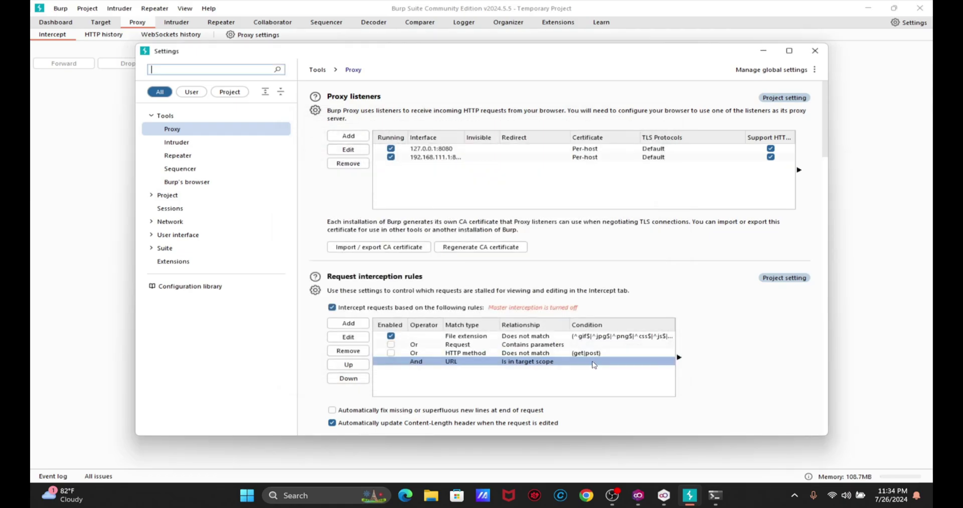
Minimize the main Burp window, then narrow the Settings window and place it beside the virtual device
left_click(869, 8)
left_click_drag(680, 55, 622, 57)
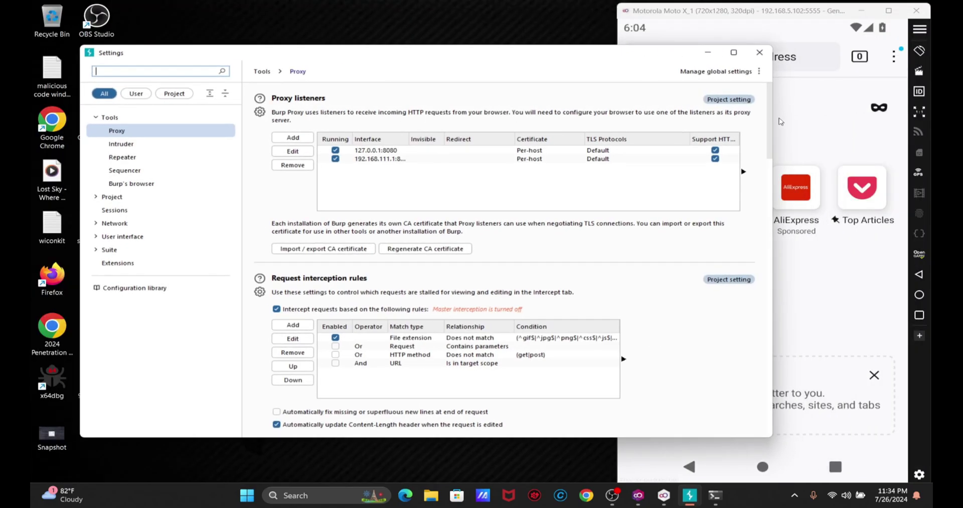
left_click_drag(770, 151, 536, 151)
left_click_drag(389, 52, 346, 19)
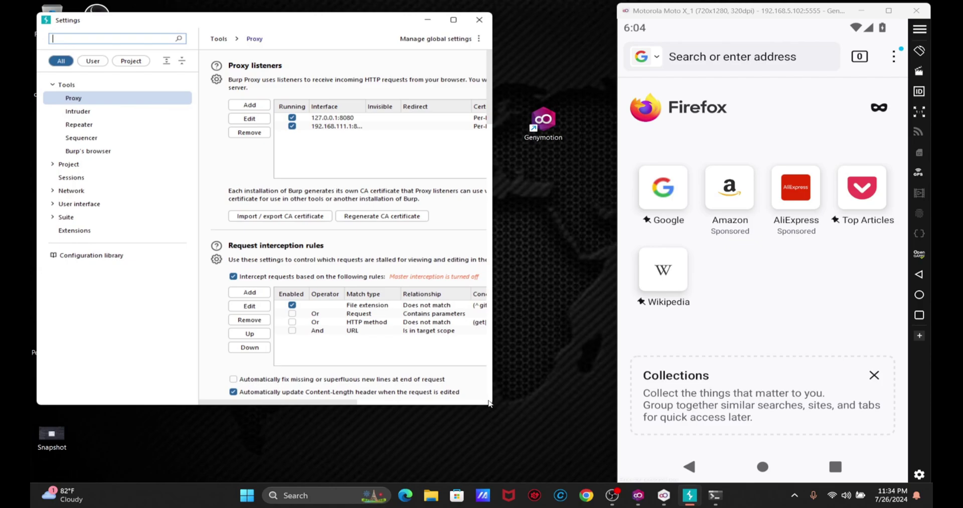
Enlarge Burp's Settings window to fill the space beside the virtual device, with the proxy listeners in view
left_click_drag(493, 402, 617, 479)
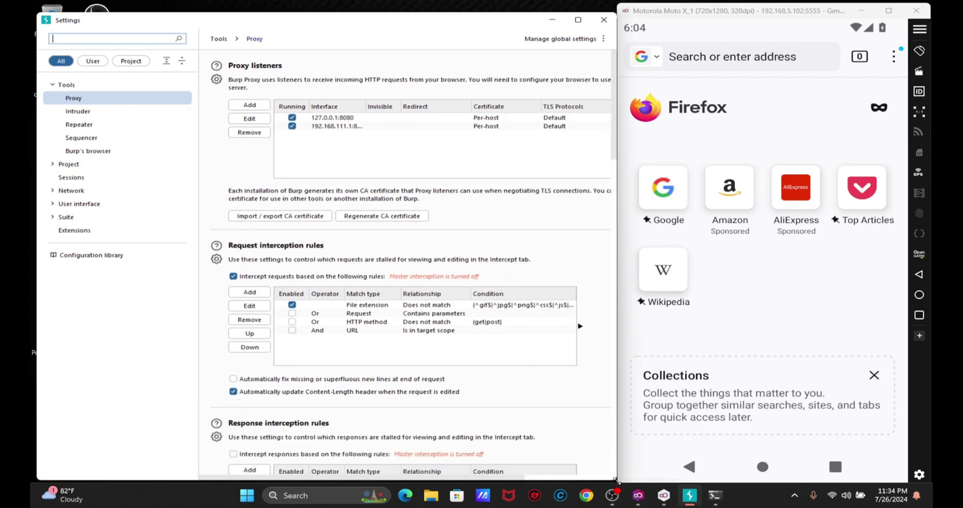
scroll(496, 358, "down", 3)
scroll(533, 276, "up", 3)
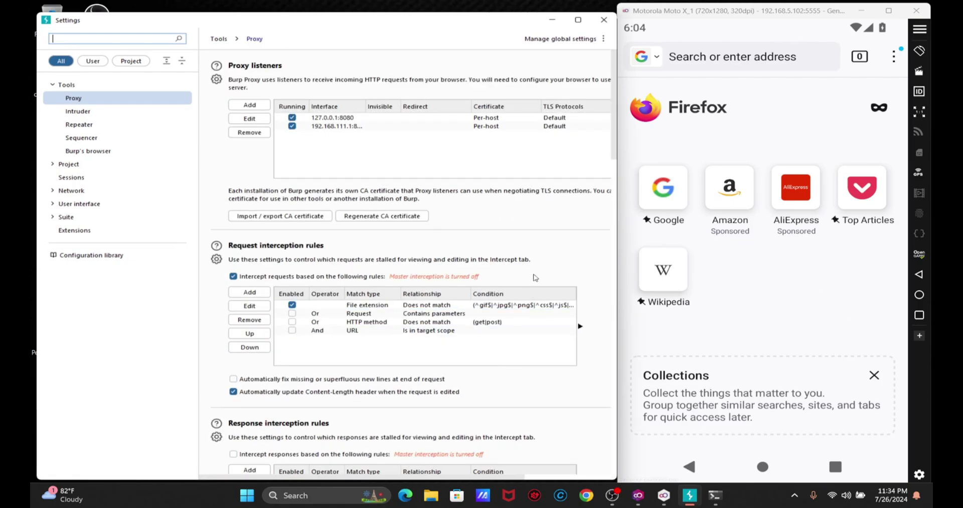
left_click(517, 126)
left_click(767, 97)
left_click_drag(849, 42, 810, 260)
left_click_drag(723, 281, 713, 390)
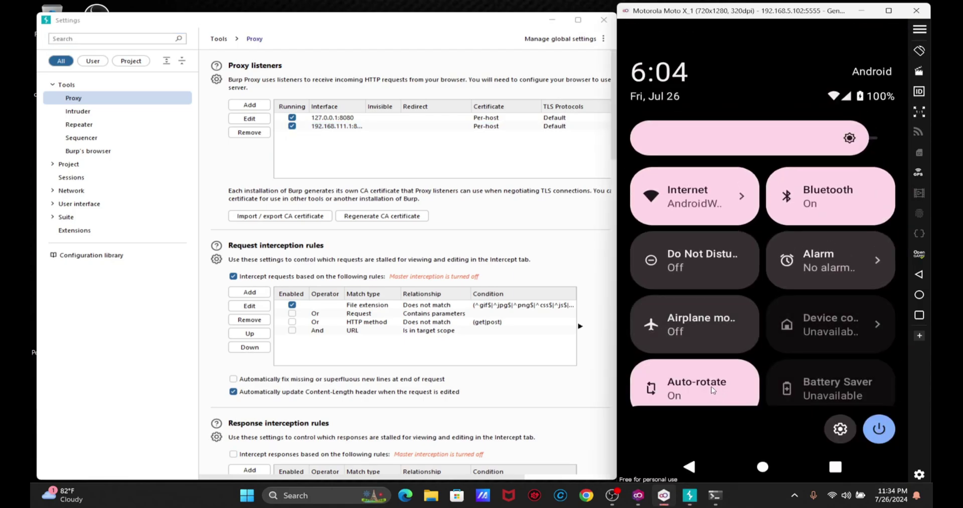
left_click(738, 208)
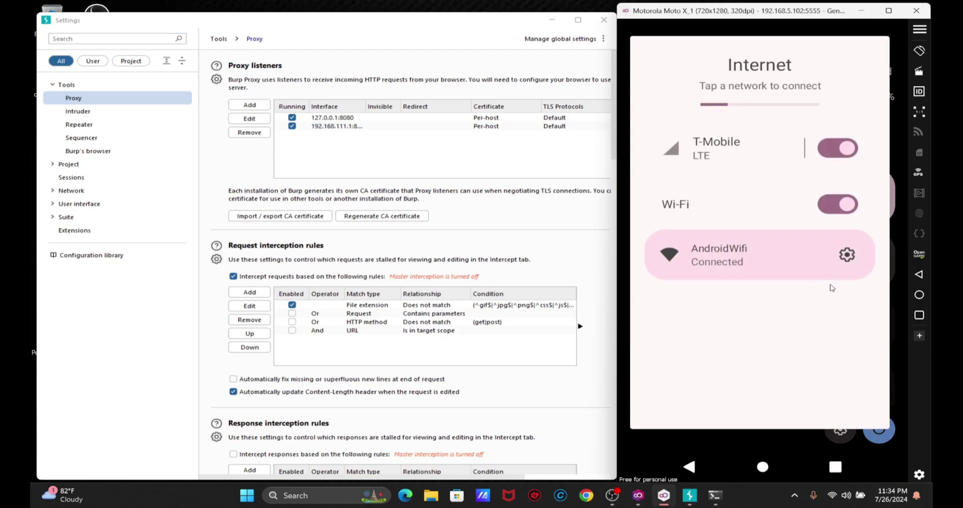
left_click(871, 258)
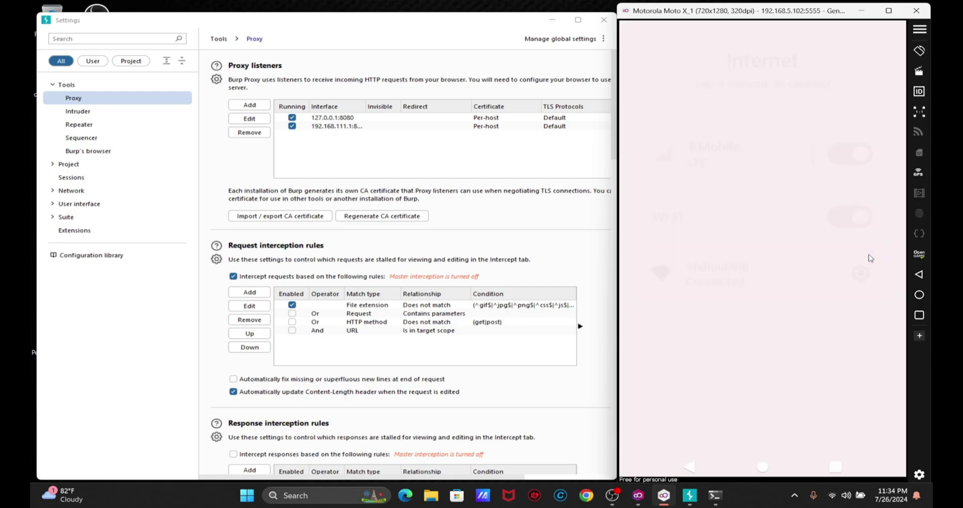
scroll(833, 251, "down", 3)
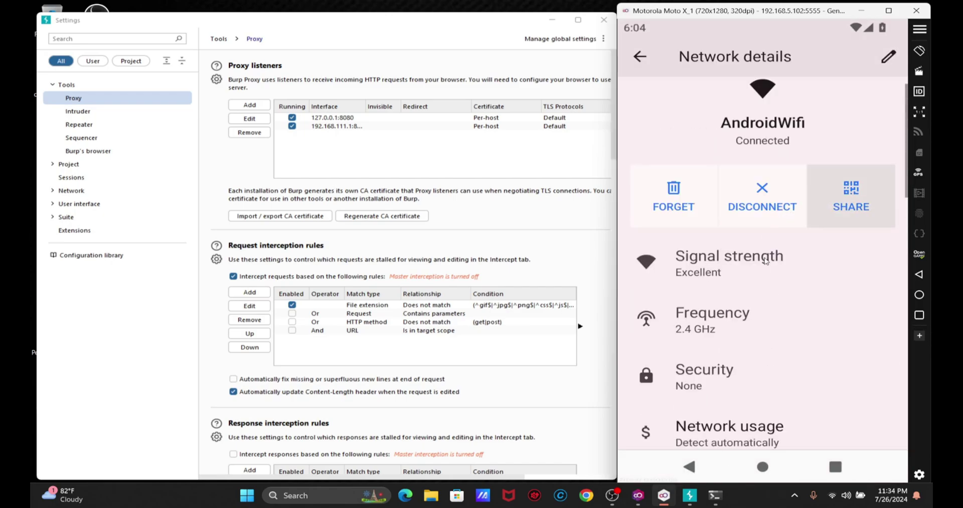
scroll(762, 335, "down", 3)
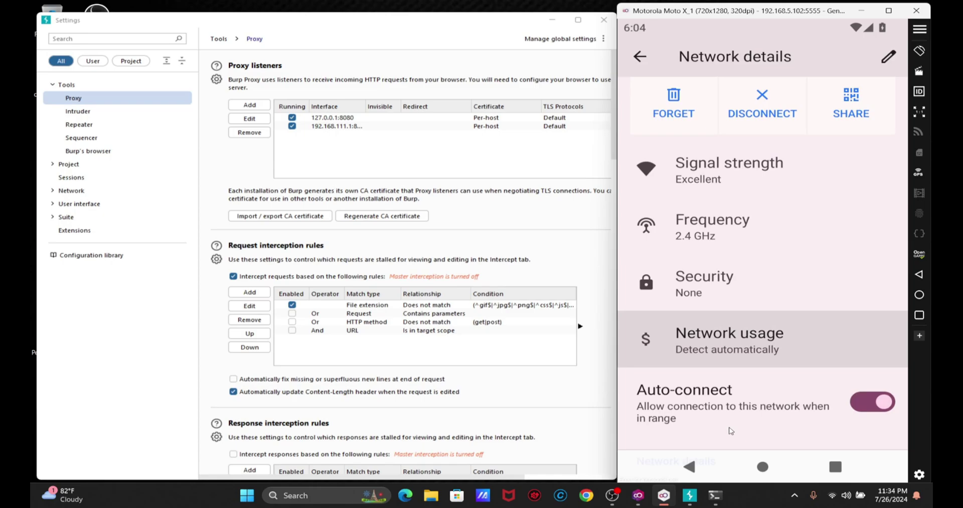
scroll(768, 231, "up", 3)
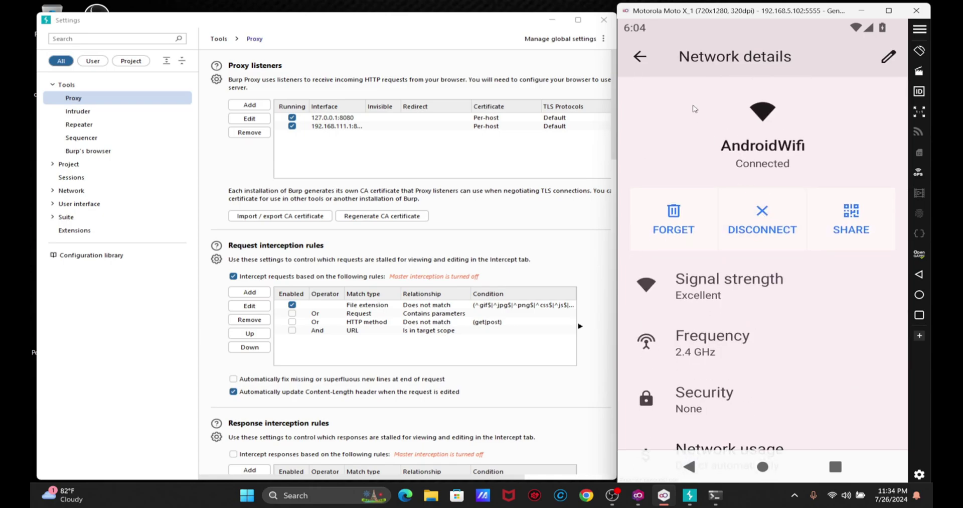
left_click(639, 56)
Open the virtual device's Android settings and go through Network & internet to the AndroidWifi network details
left_click_drag(795, 28, 794, 364)
left_click(841, 428)
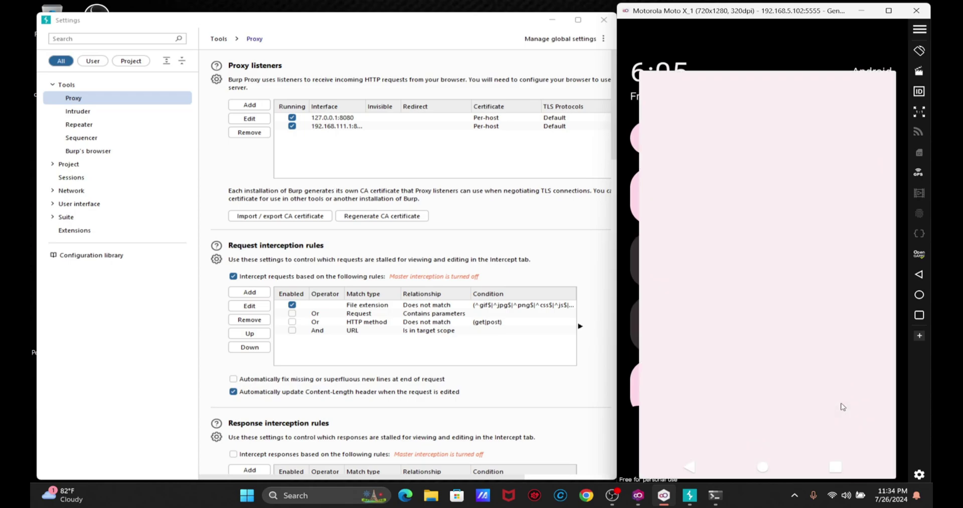
left_click(823, 251)
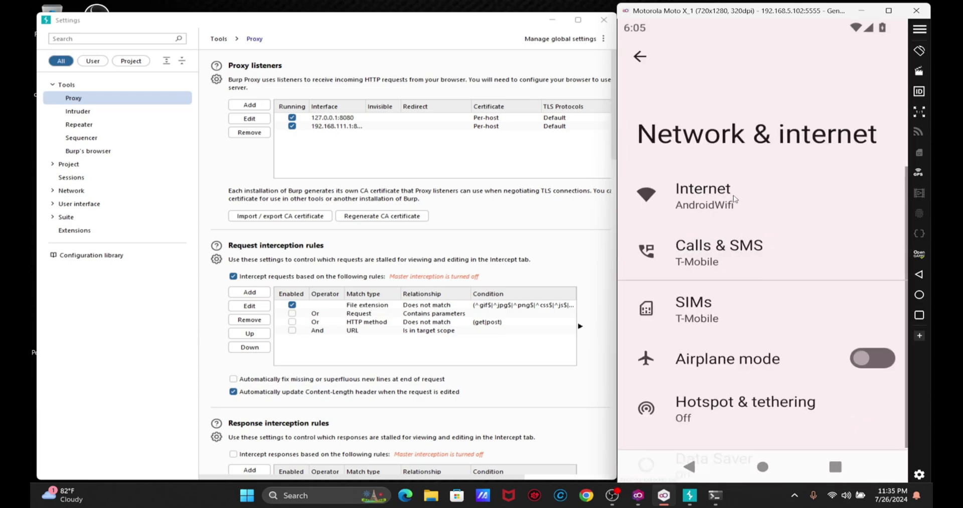
left_click(735, 198)
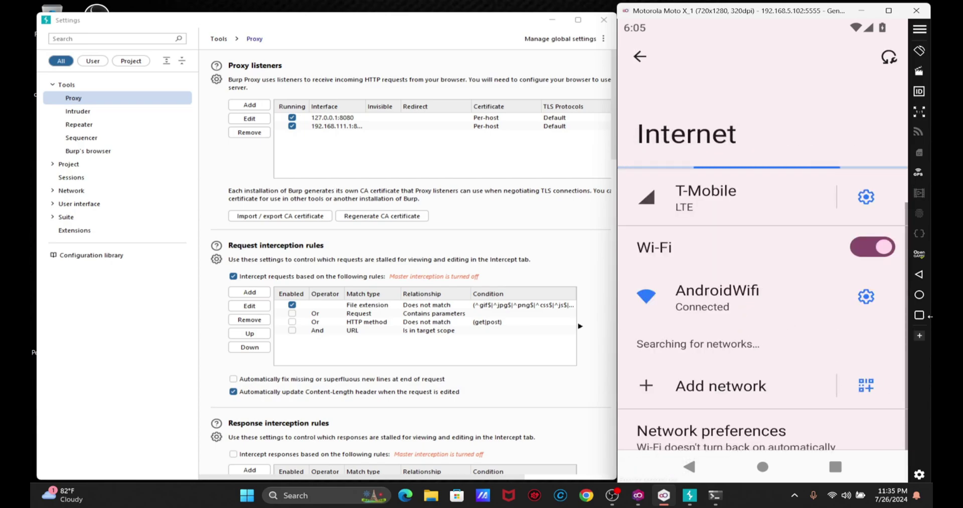
left_click(793, 316)
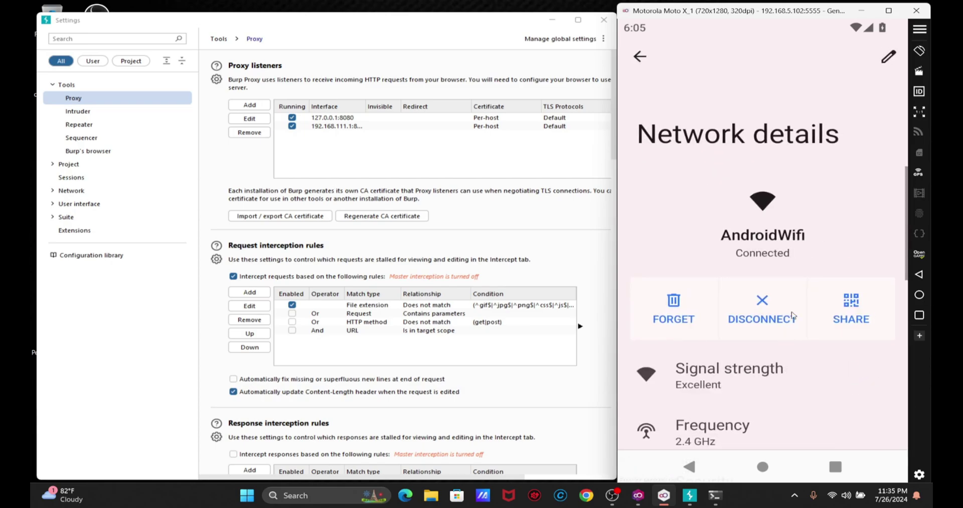
Open the AndroidWifi network configuration for editing
scroll(783, 302, "down", 3)
scroll(771, 286, "up", 2)
scroll(778, 261, "down", 2)
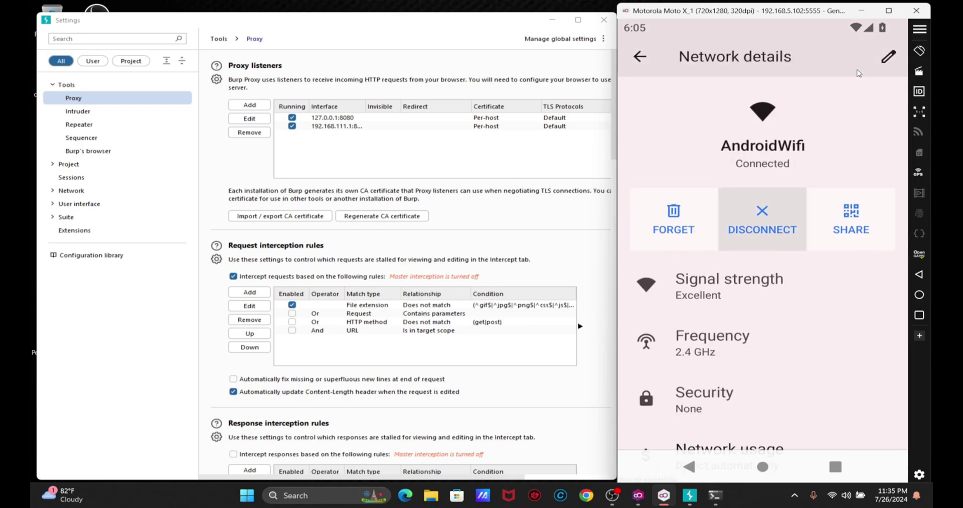
left_click(889, 57)
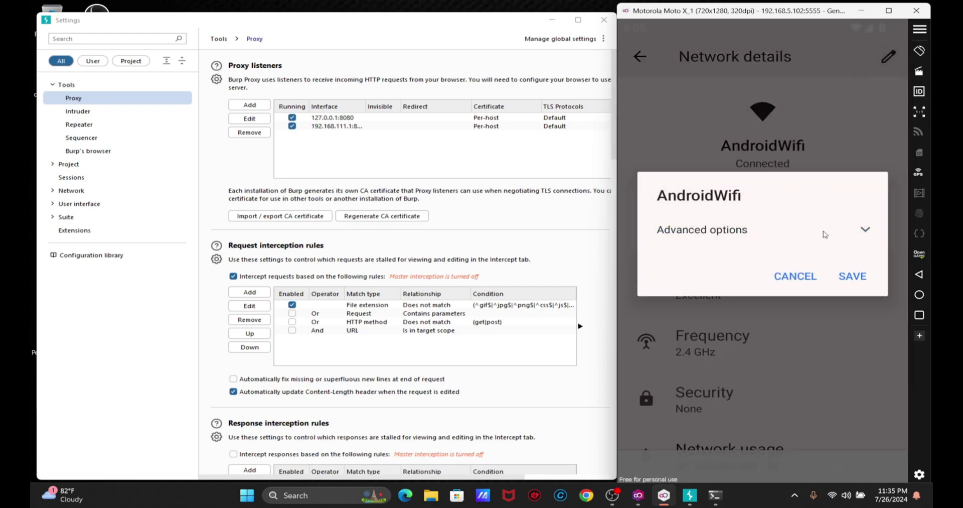